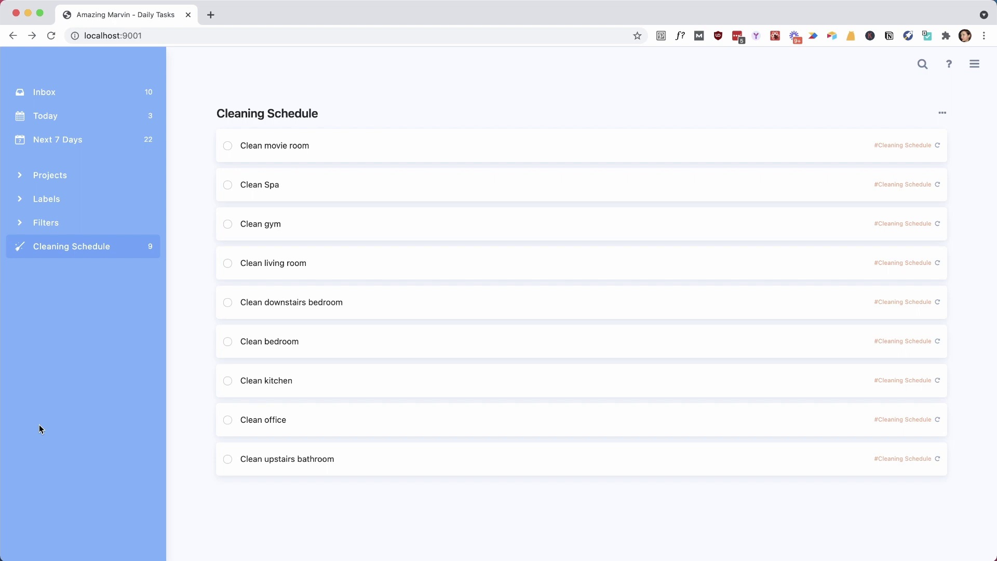
Step: Check off Clean movie room and Clean Spa in Cleaning Schedule, then switch to the Master List
left_click(228, 148)
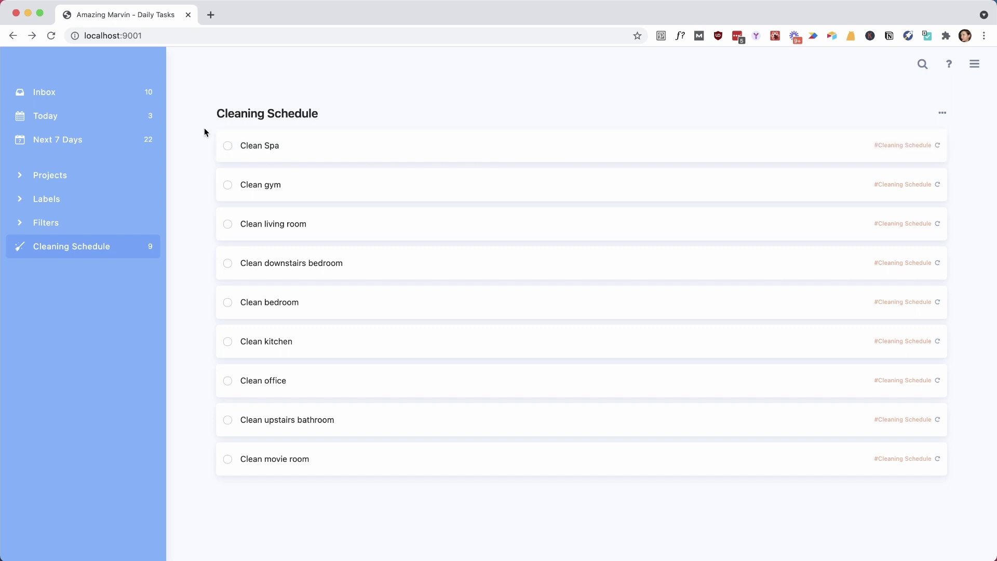
left_click(228, 146)
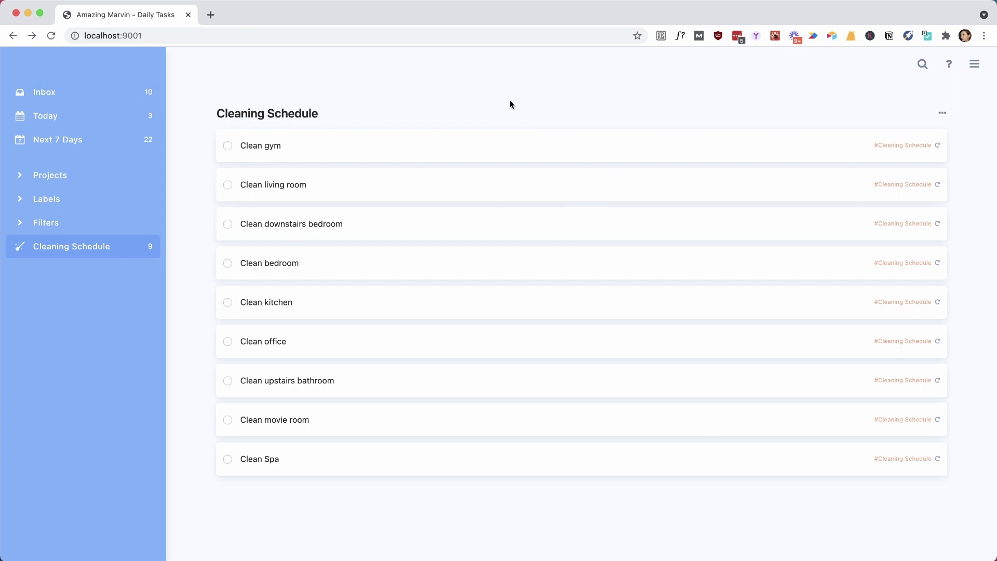
key("m")
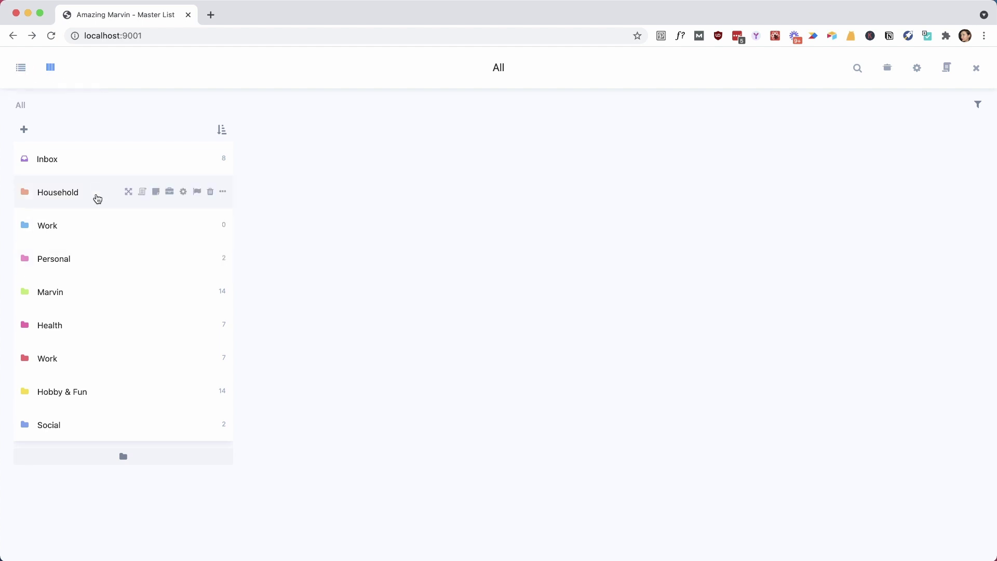
Step: Add a category named Loop Schedule at the bottom of the Household column and open it
left_click(92, 185)
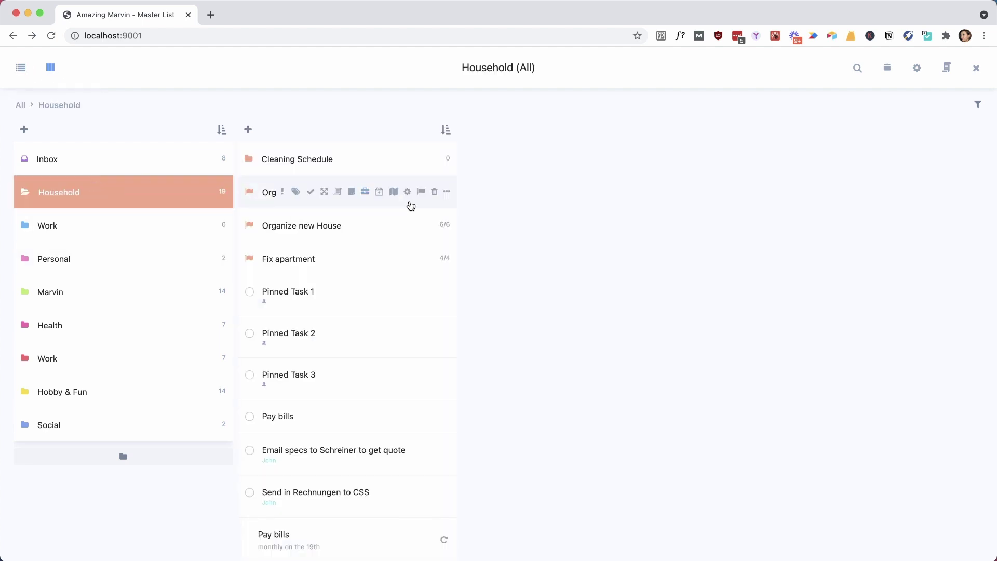
scroll(367, 228, "down", 1)
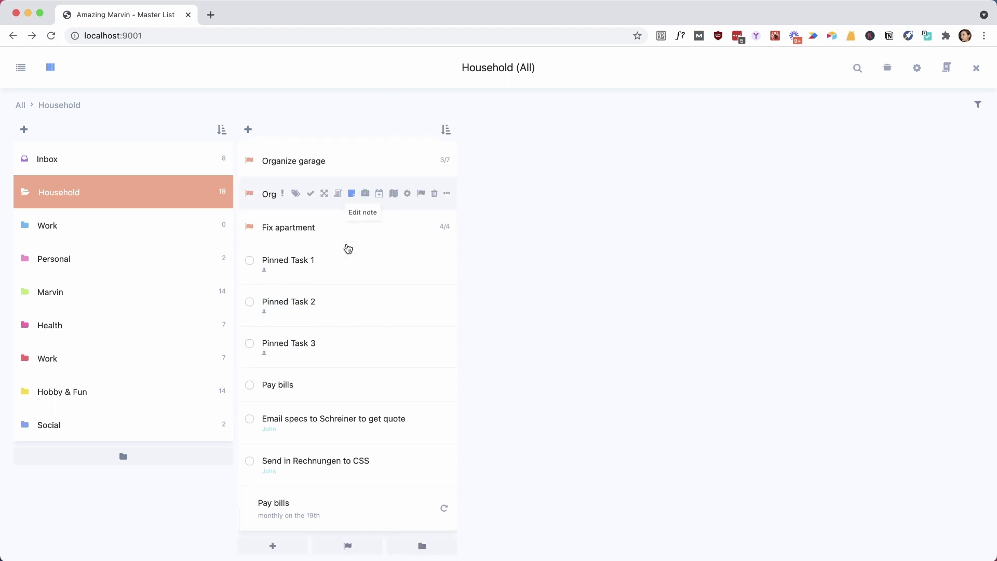
left_click(424, 547)
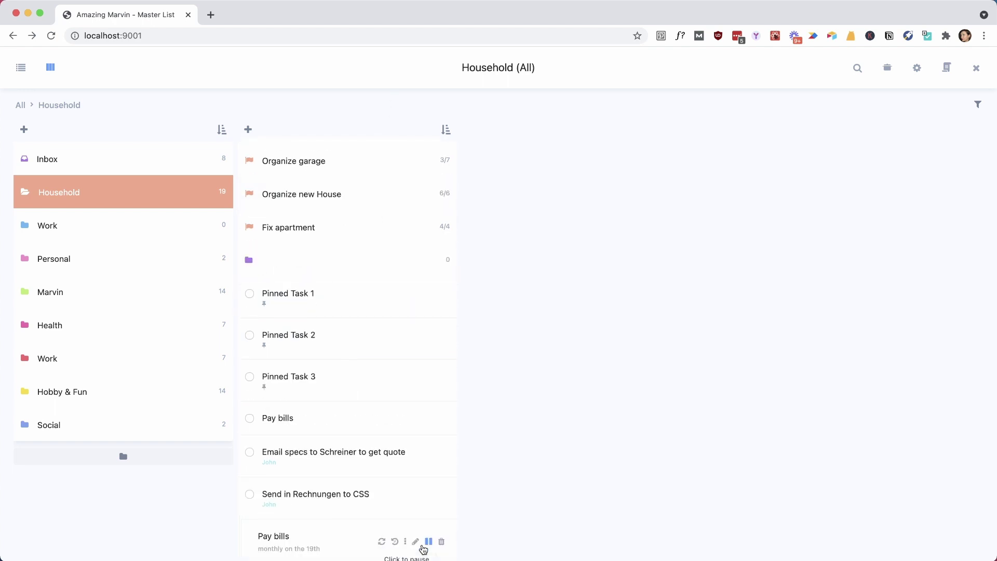
type("Loop Schedule")
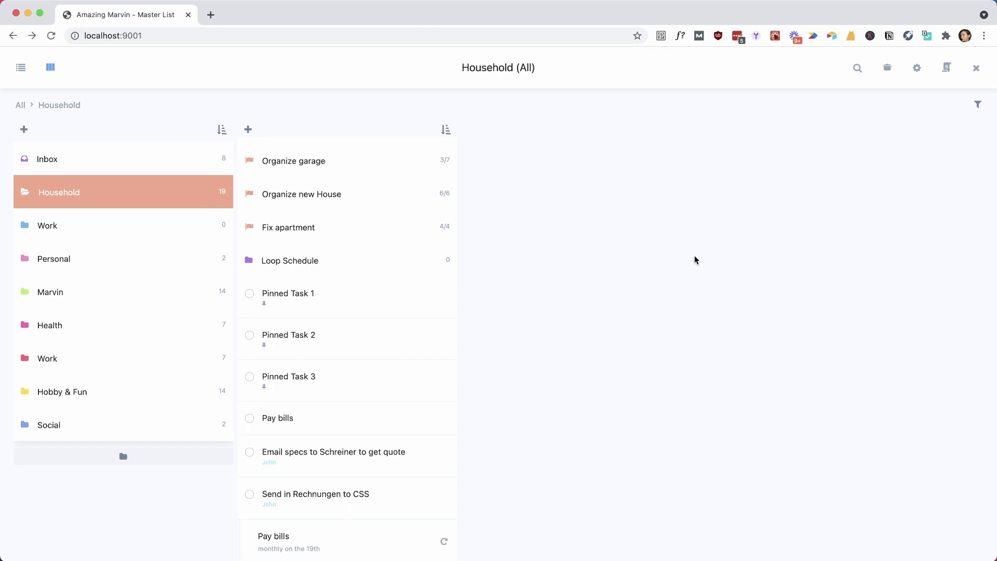
key("Return")
left_click(303, 154)
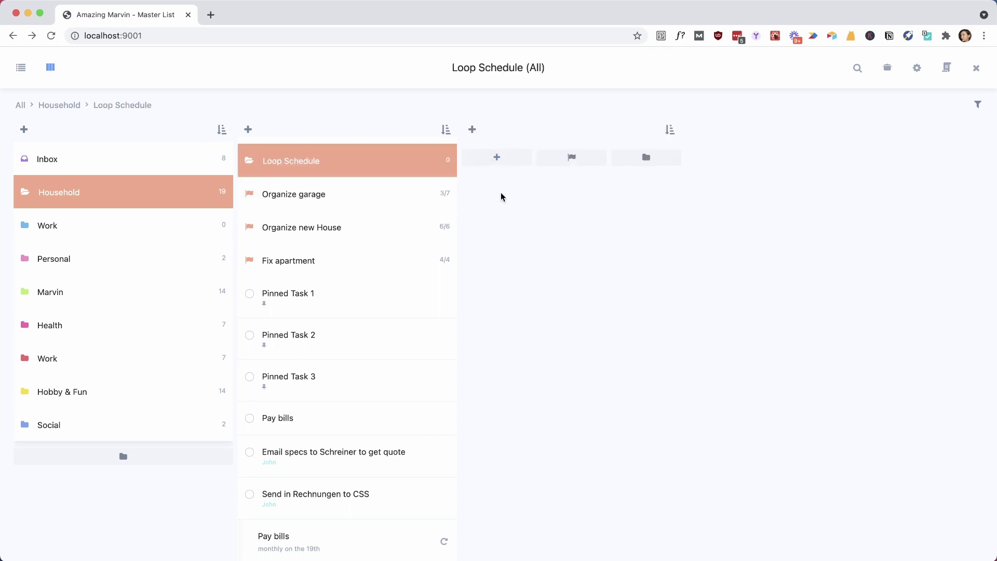
Step: Create tasks 'Task 1', 'Task 2' and 'Task 3' in the Loop Schedule column
left_click(505, 158)
type("Task 1")
key("Return")
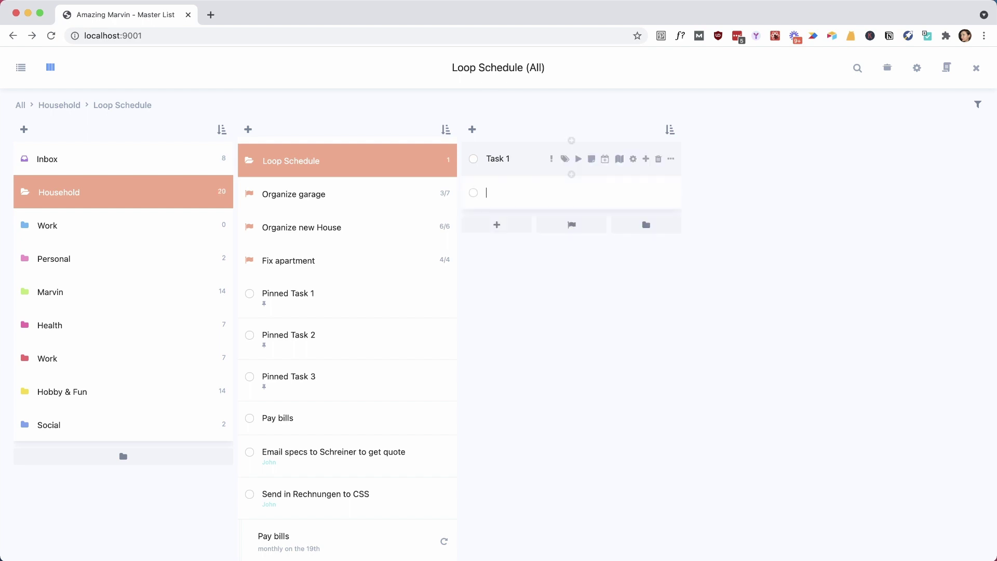
type("Task 2")
key("Return")
type("Task 3")
key("Return")
left_click(811, 296)
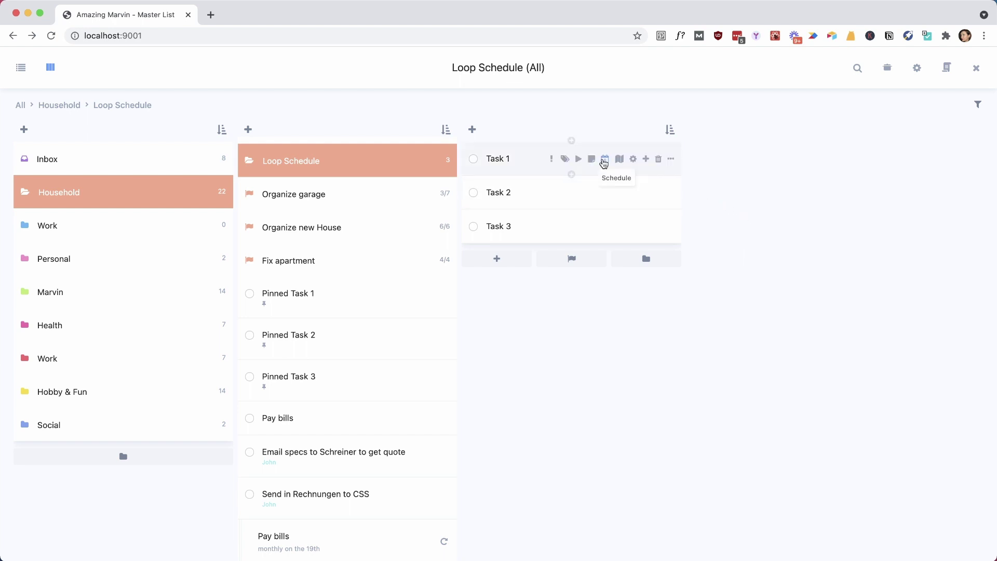
Step: Make Task 1 recur 1 day after completion
left_click(633, 162)
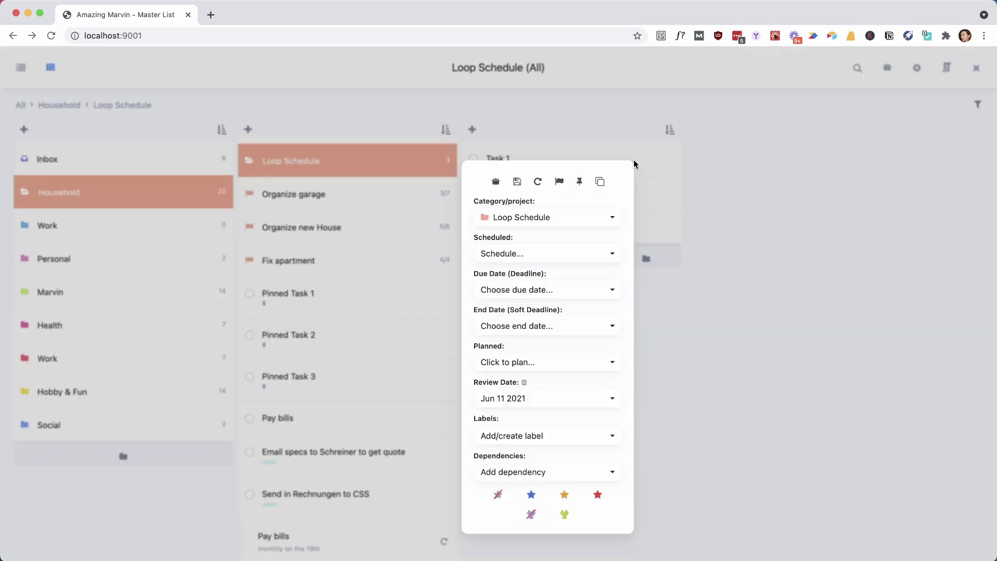
left_click(629, 115)
left_click(634, 160)
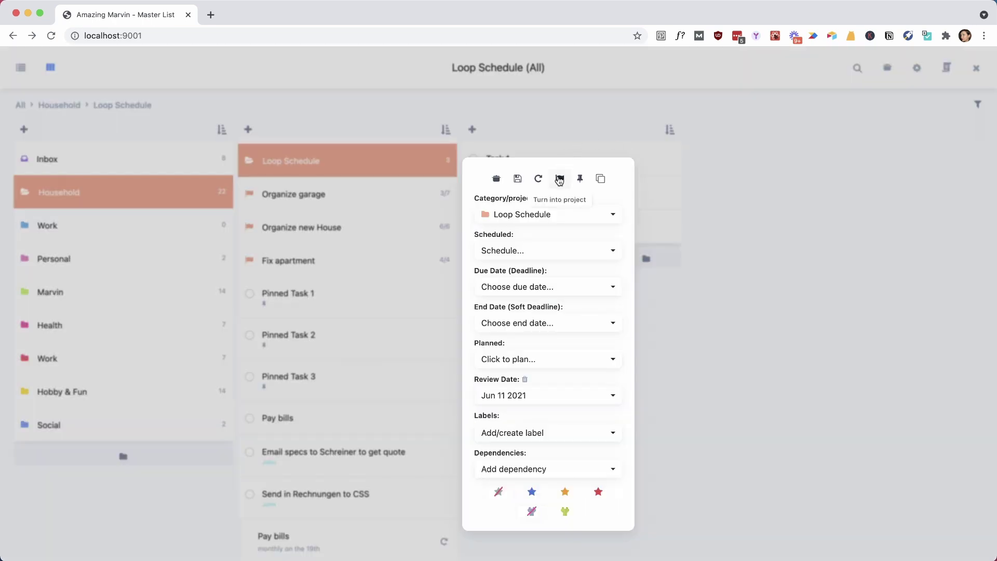
left_click(538, 179)
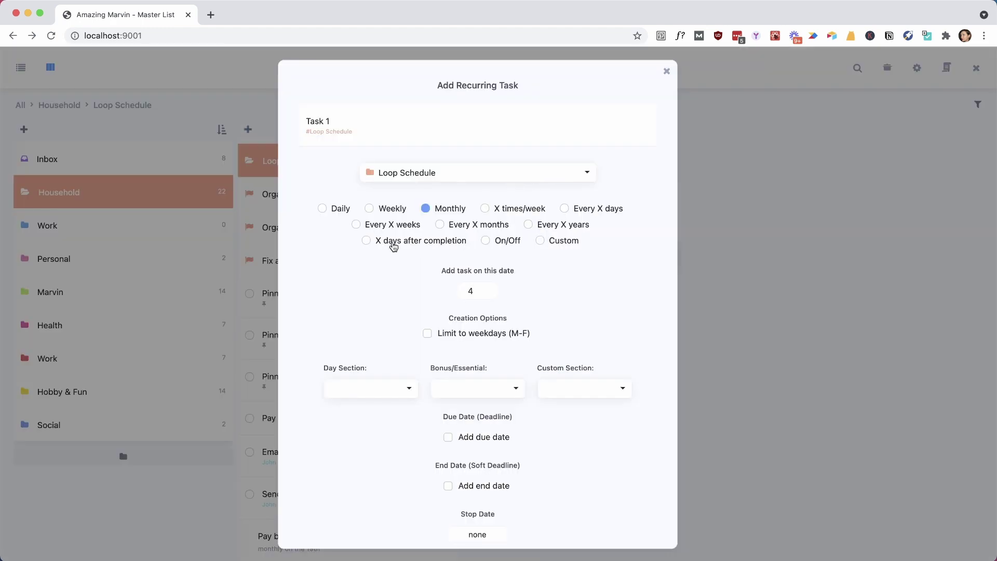
left_click(393, 246)
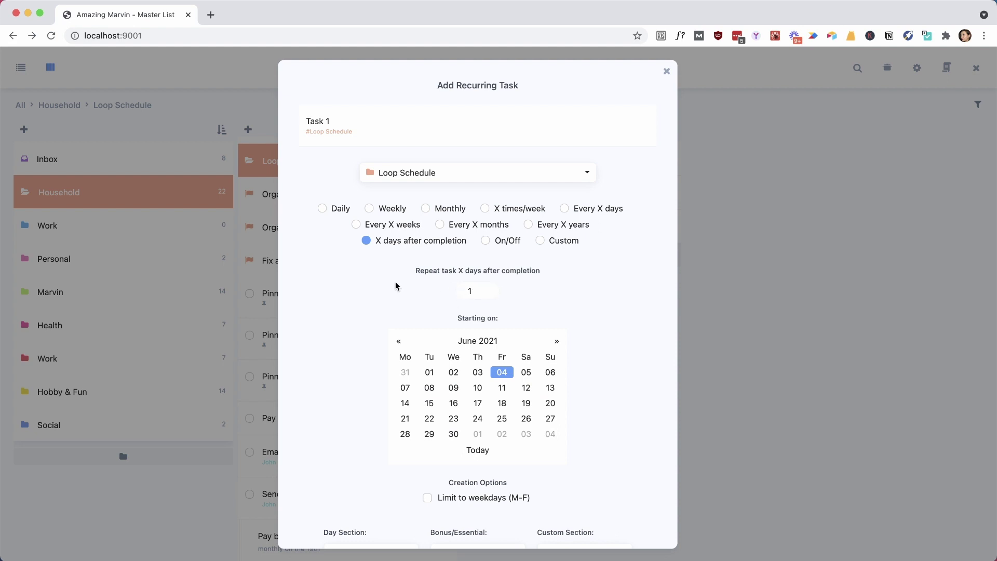
scroll(395, 286, "down", 5)
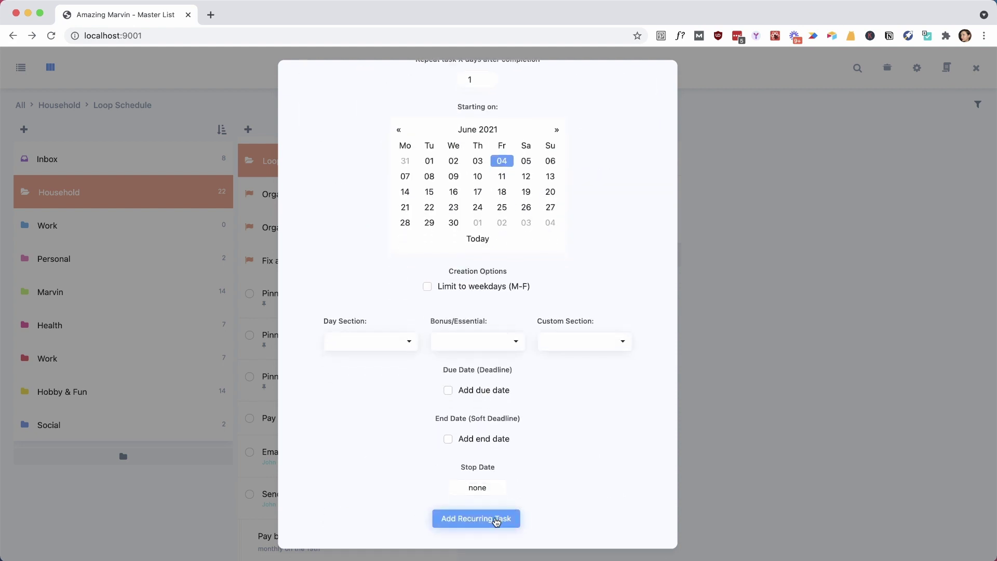
left_click(496, 520)
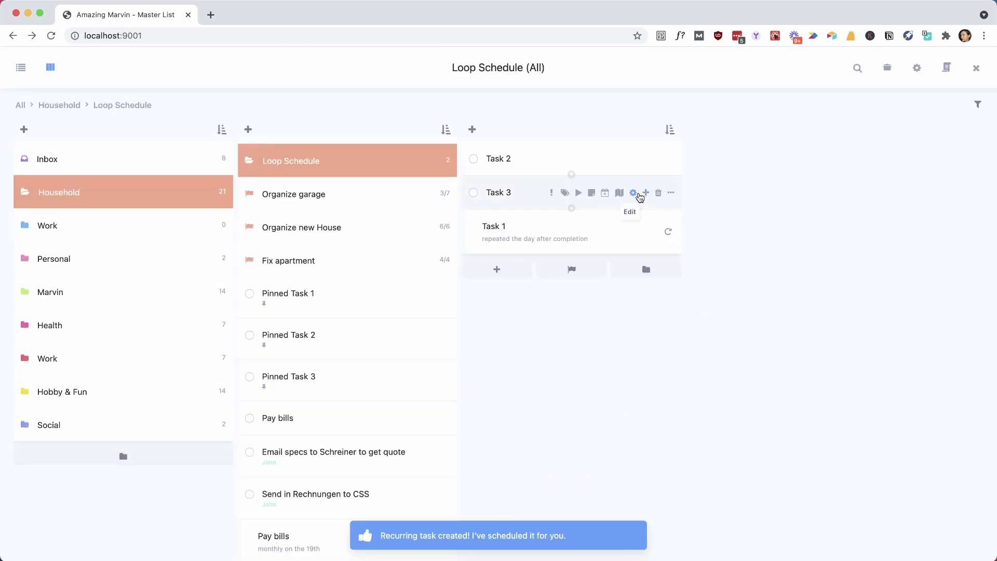
Step: Make Task 3 recur 1 day after completion
left_click(637, 196)
left_click(538, 192)
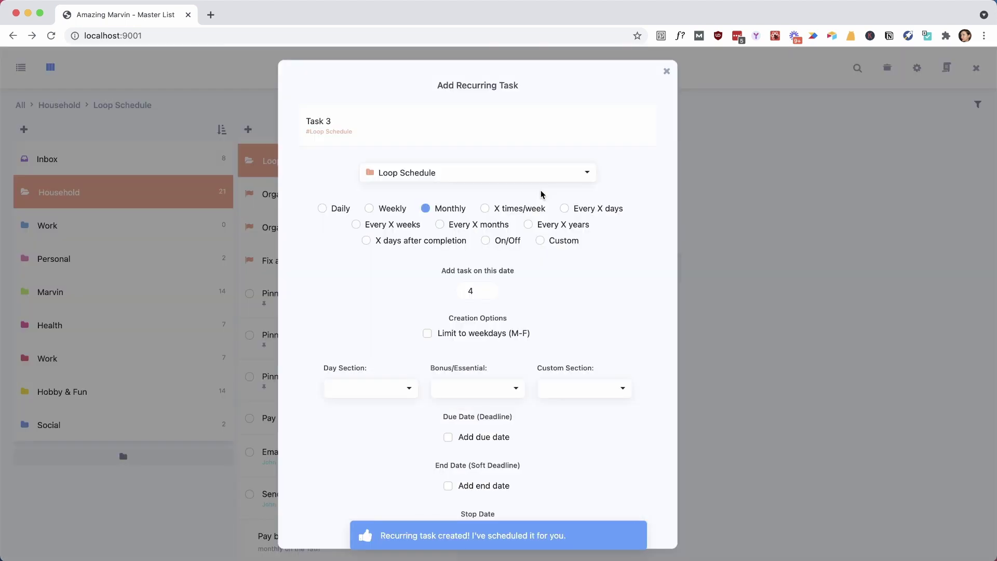
left_click(400, 244)
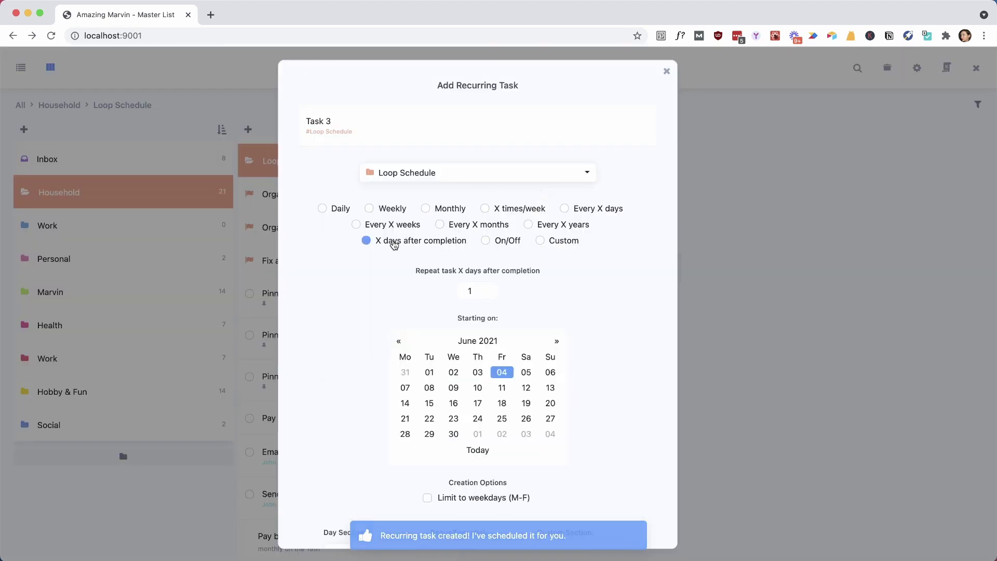
scroll(507, 500, "down", 5)
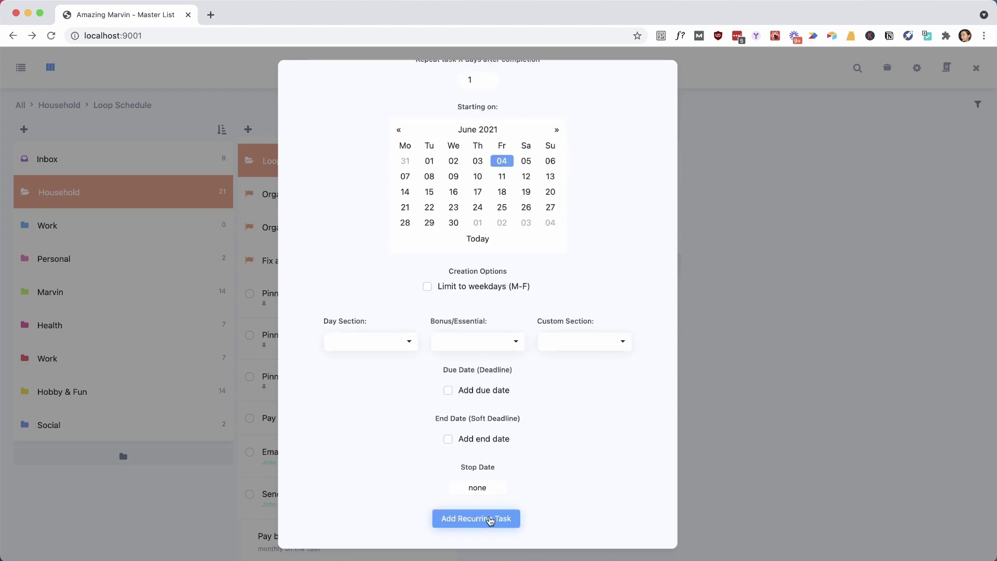
left_click(494, 516)
Step: Make Task 2 recur 1 day after completion
left_click(630, 160)
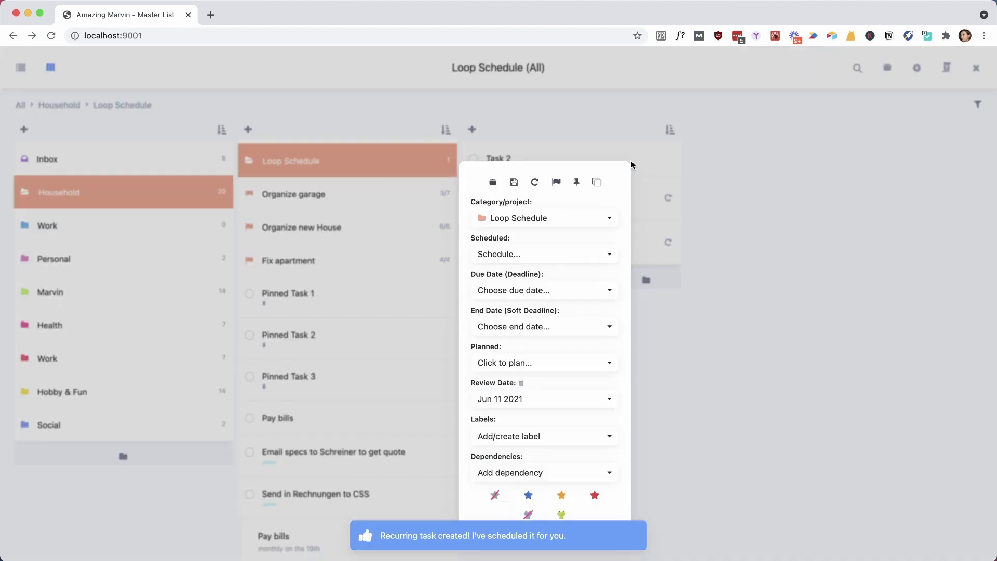
left_click(534, 182)
scroll(423, 469, "down", 2)
left_click(421, 196)
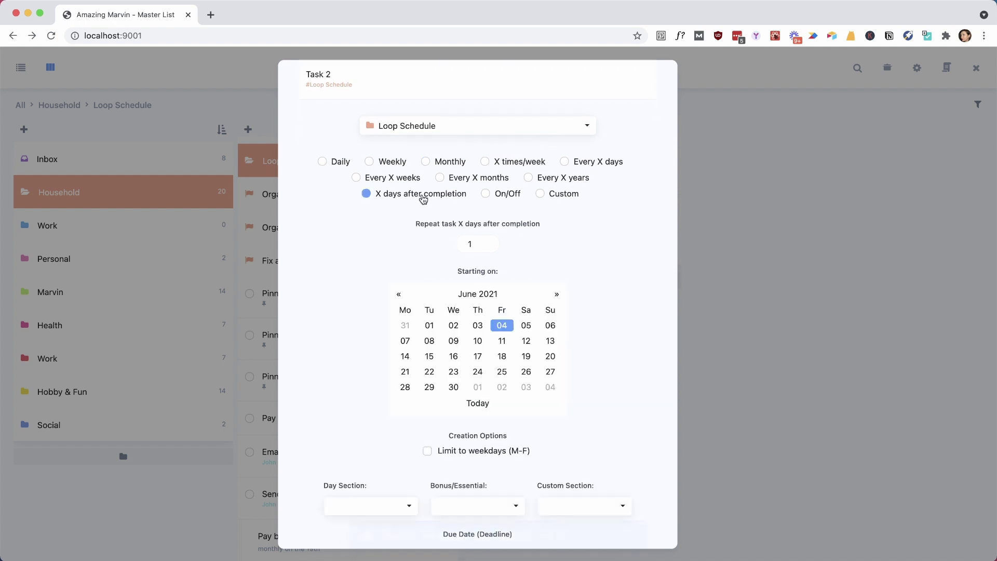
scroll(512, 397, "down", 4)
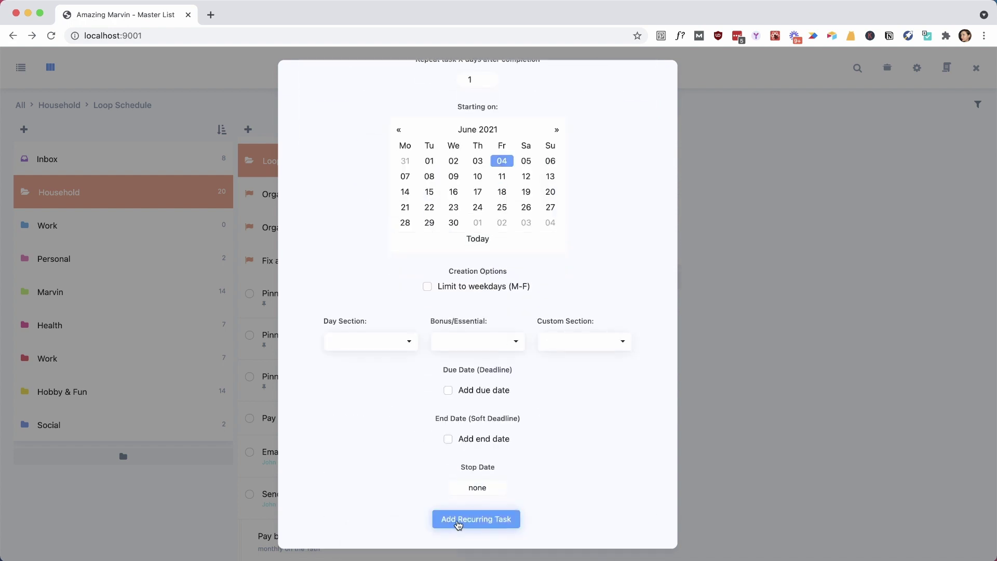
left_click(499, 515)
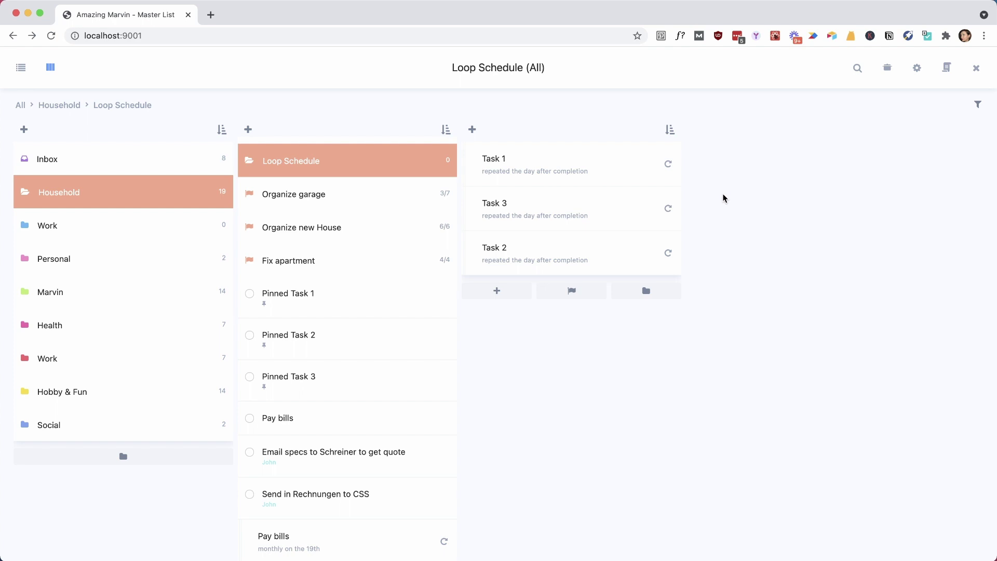
Step: Close the Master List and search the Strategies page for 'smart list'
left_click(977, 68)
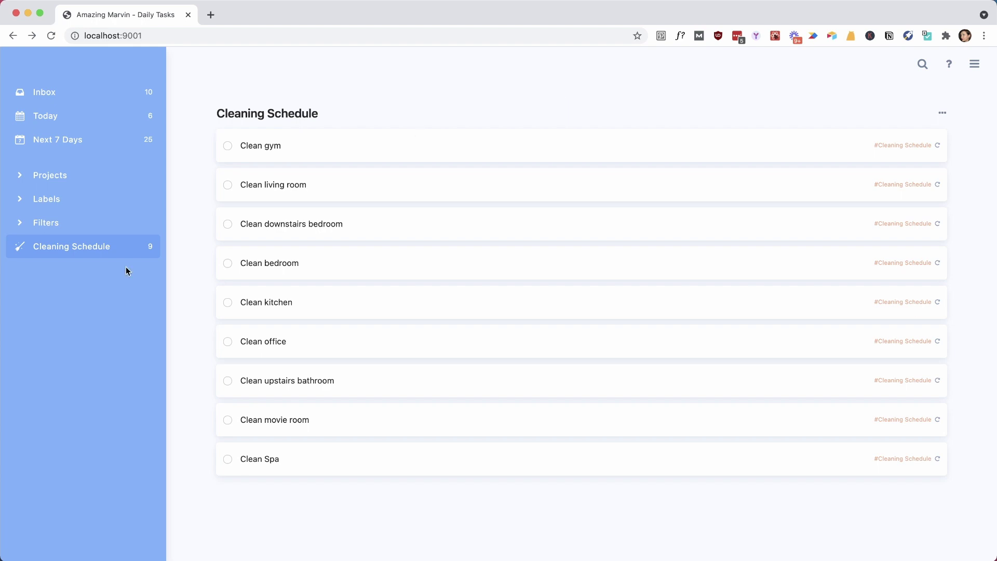
key("s")
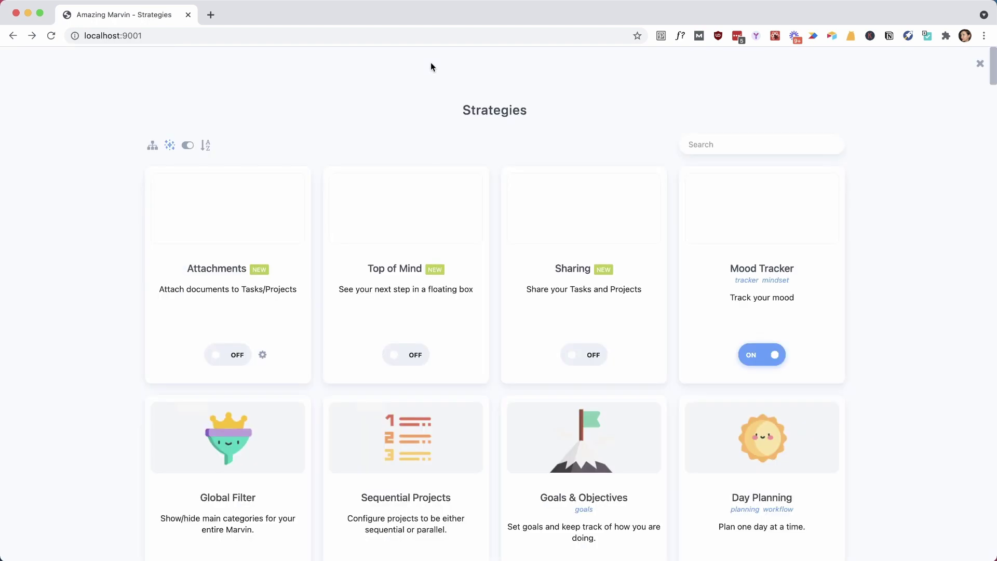
left_click(730, 149)
type("smart list")
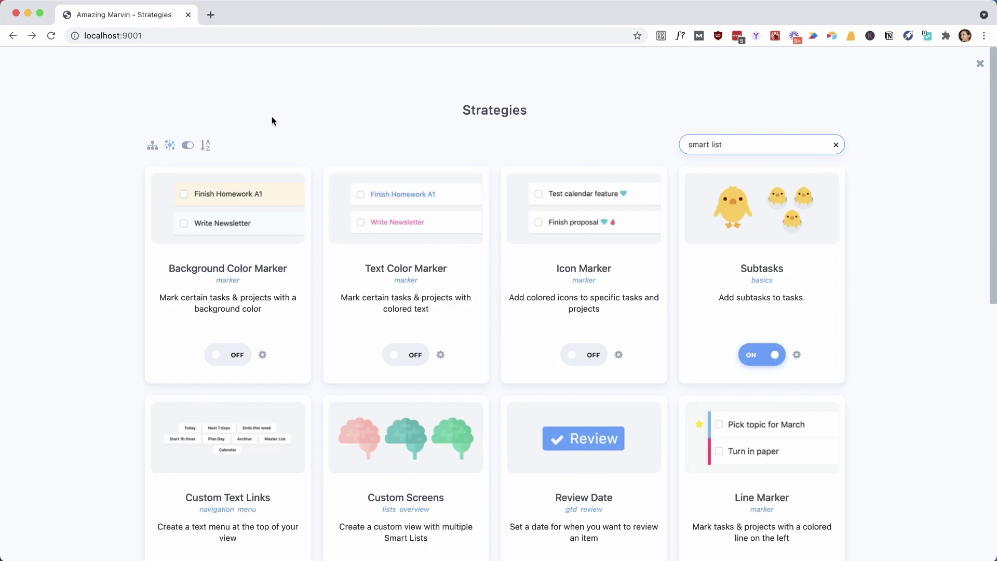
Step: Confirm the Smart Lists strategy is ON, then close the Strategies page
scroll(272, 121, "down", 4)
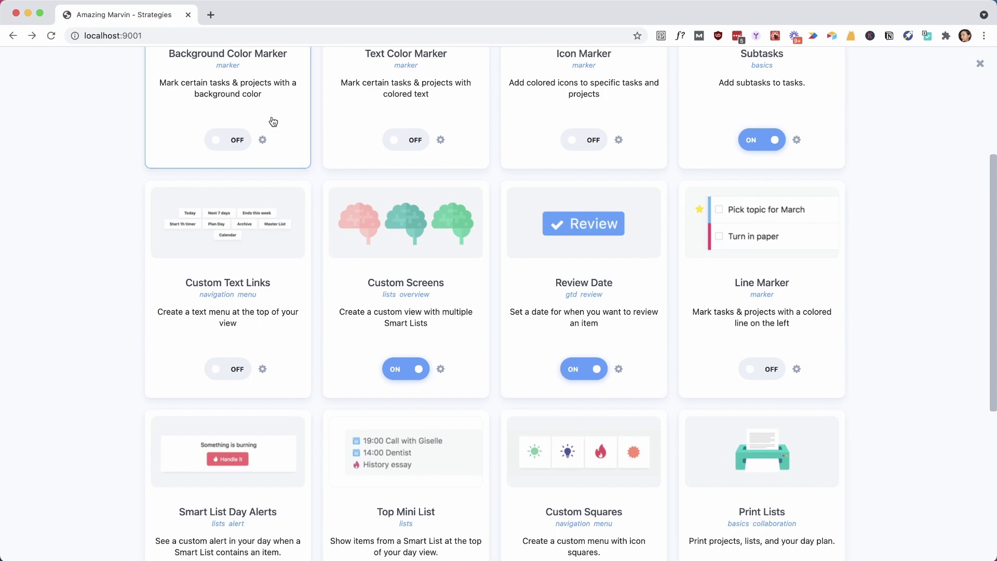
scroll(272, 121, "up", 3)
scroll(430, 246, "down", 1)
scroll(430, 246, "down", 7)
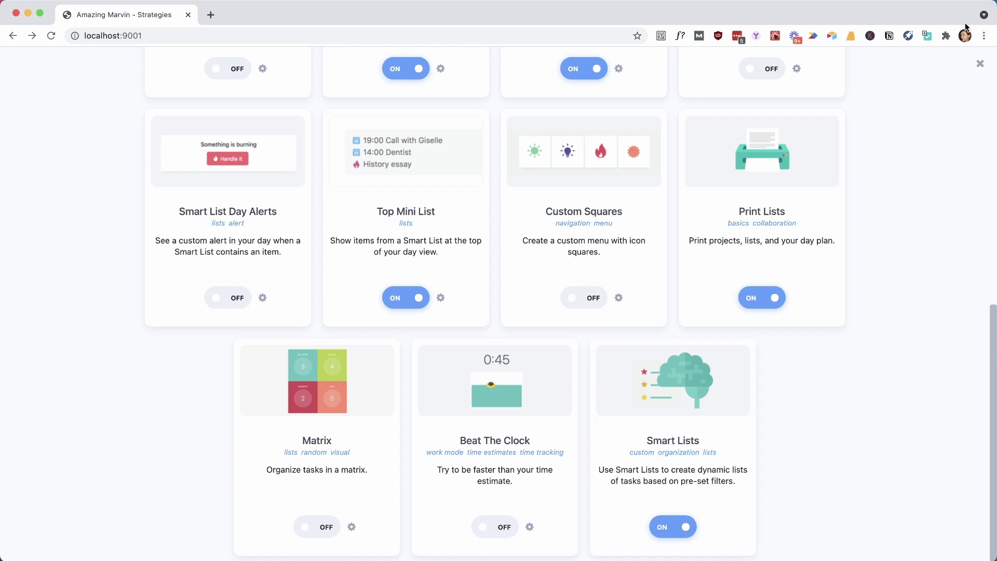
left_click(979, 64)
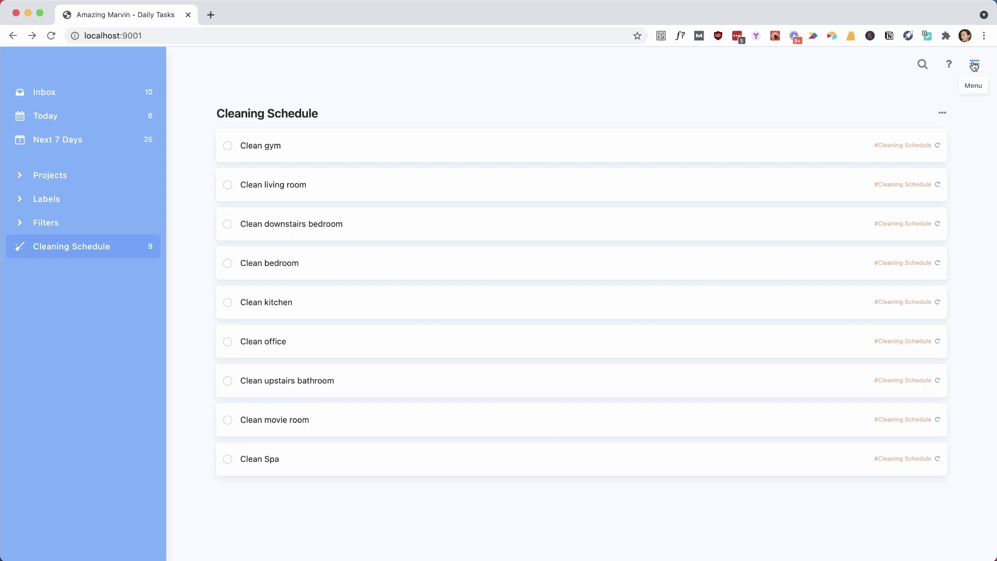
Step: Start a new smart list titled 'Loop Schedule' with Item Type set to Tasks
left_click(975, 66)
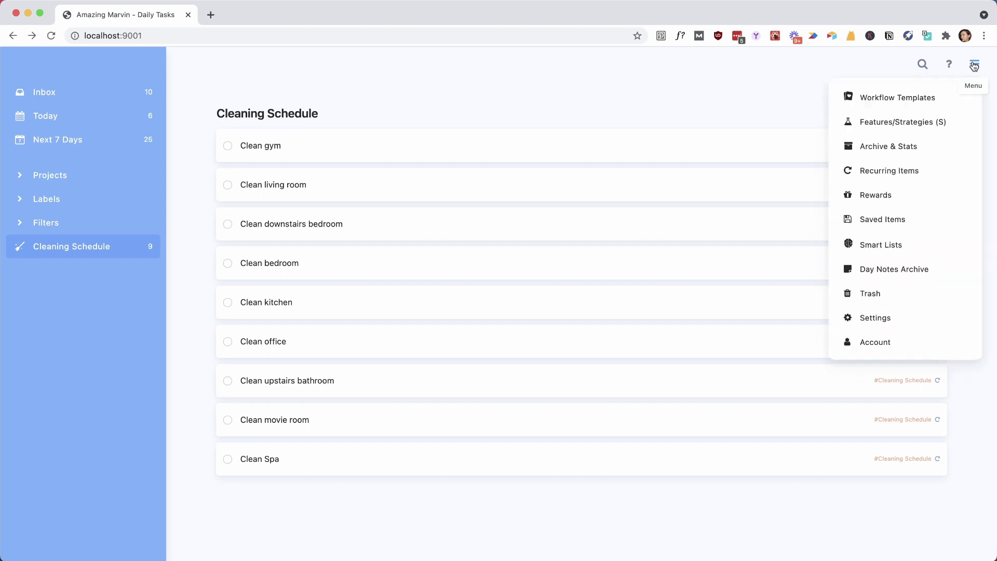
left_click(872, 242)
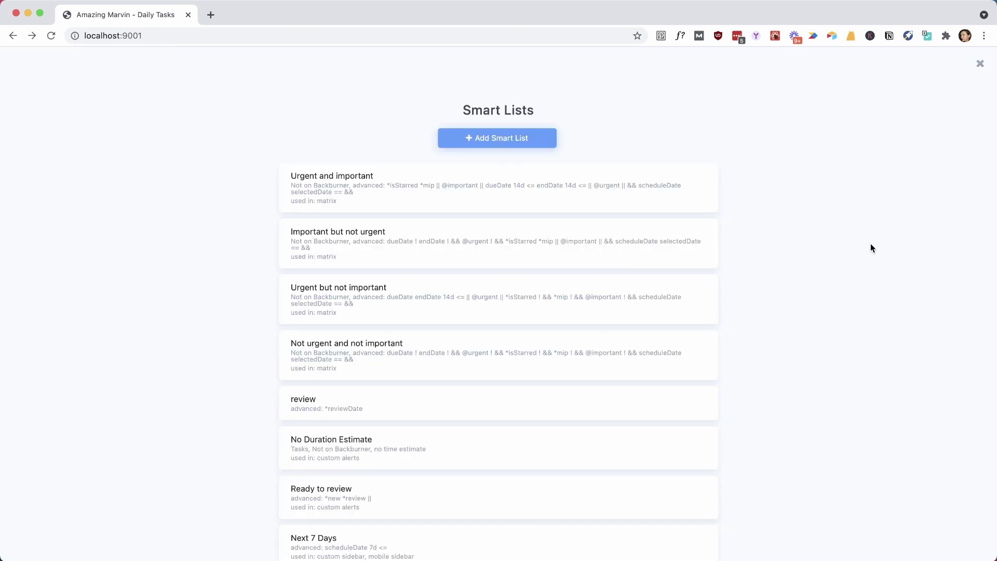
left_click(466, 140)
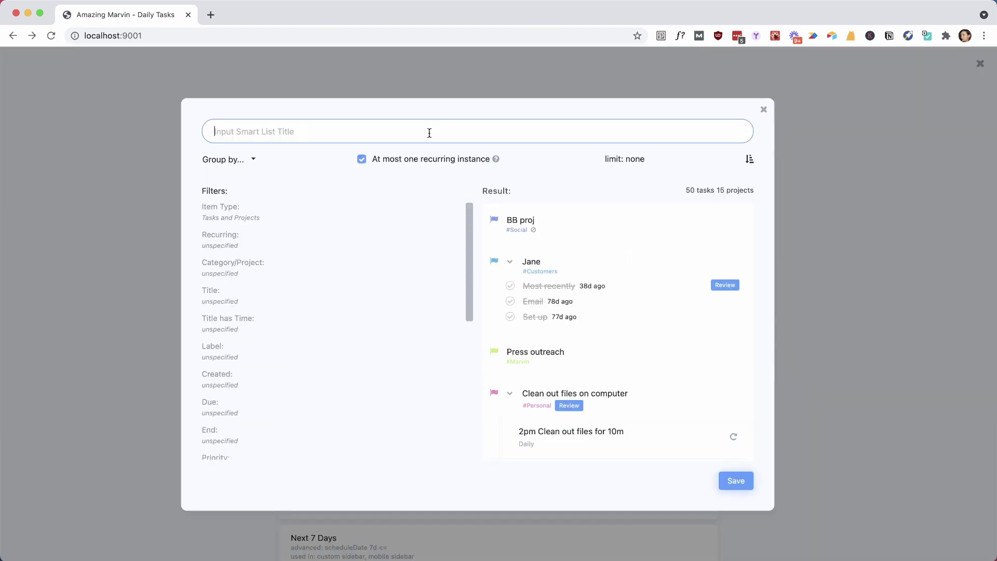
type("Loop Schedule")
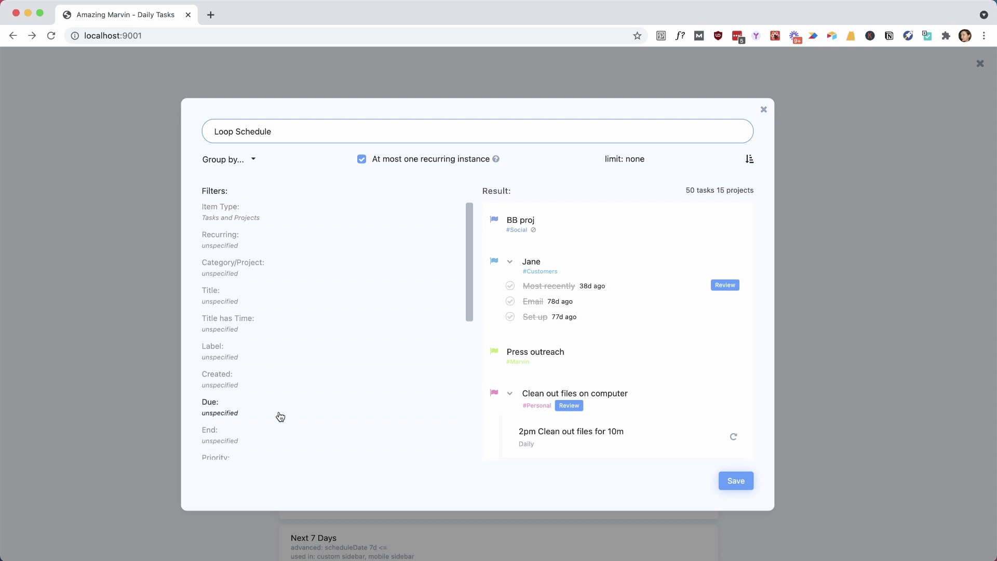
left_click(217, 212)
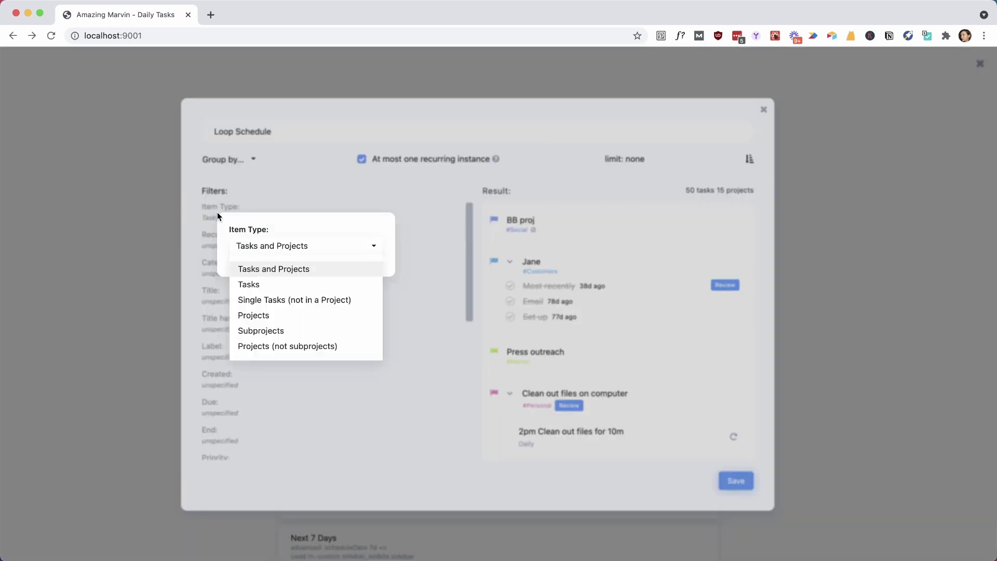
left_click(263, 285)
left_click(269, 191)
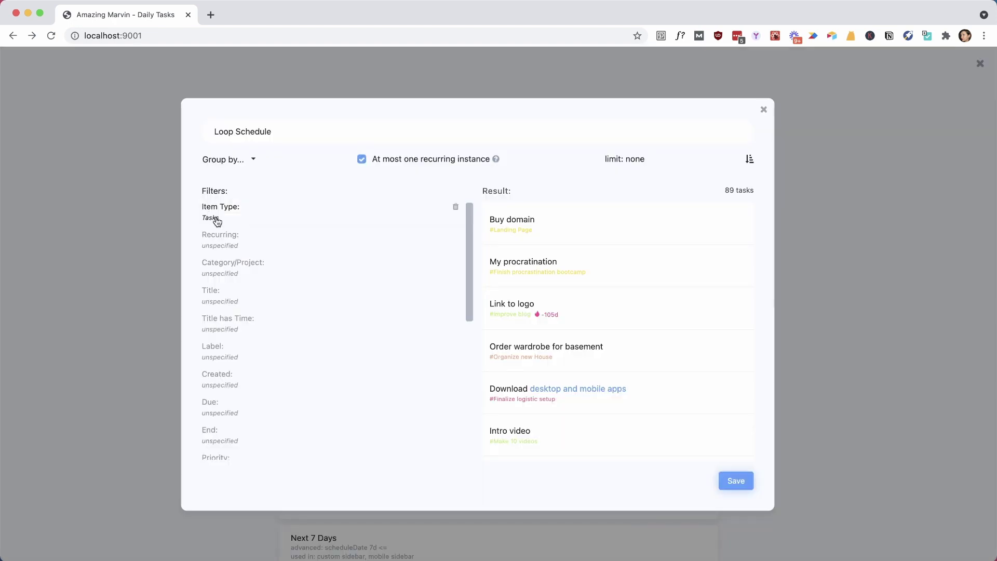
left_click(208, 213)
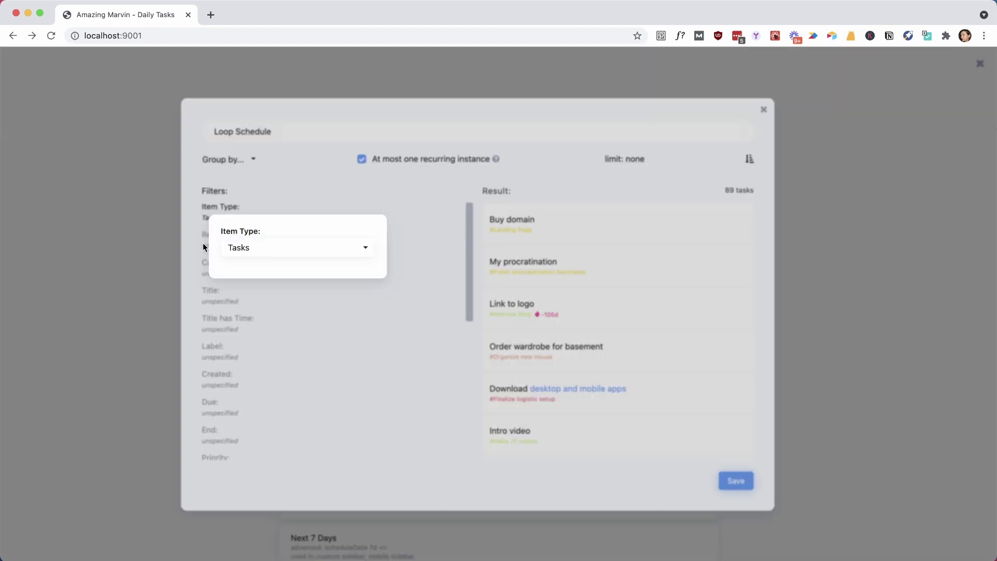
left_click(285, 179)
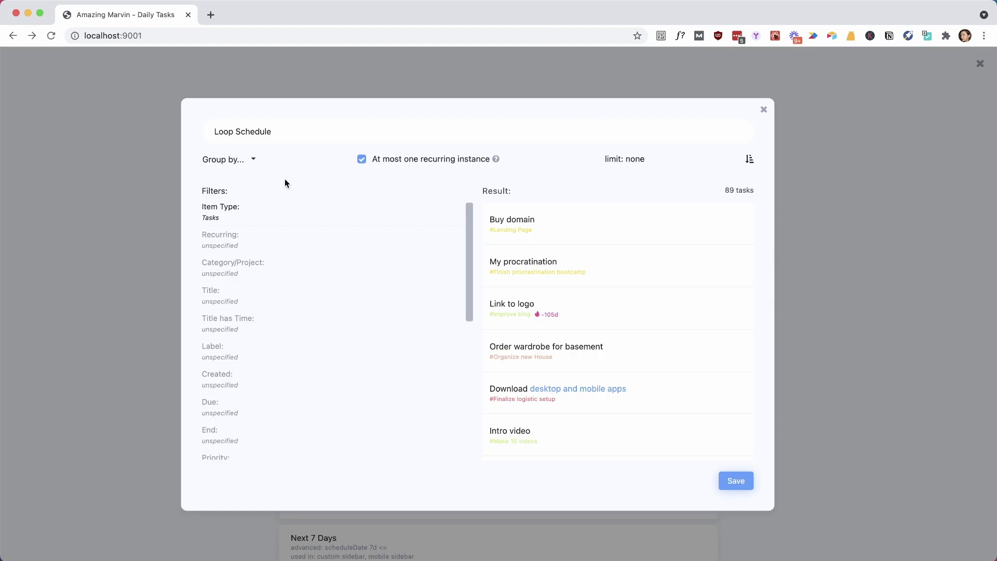
Step: Set its Category/Project filter to in Loop Schedule under Household
left_click(225, 273)
left_click(255, 341)
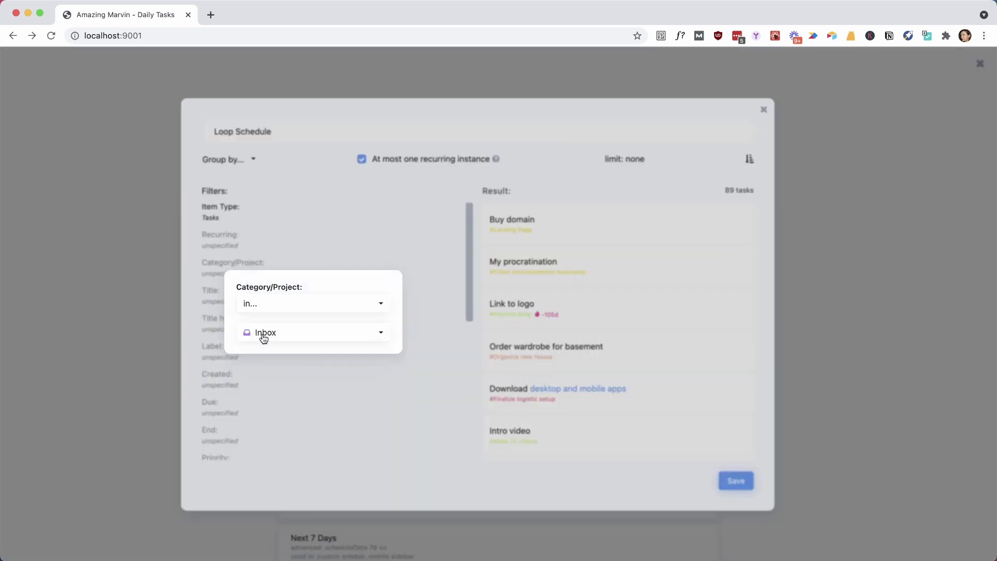
left_click(264, 339)
left_click(244, 377)
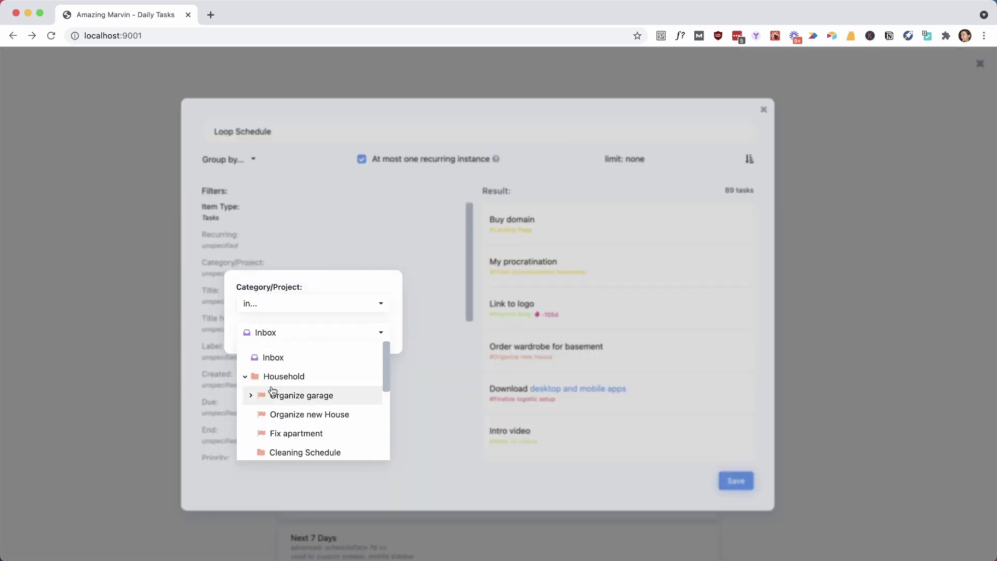
scroll(272, 391, "down", 3)
left_click(274, 394)
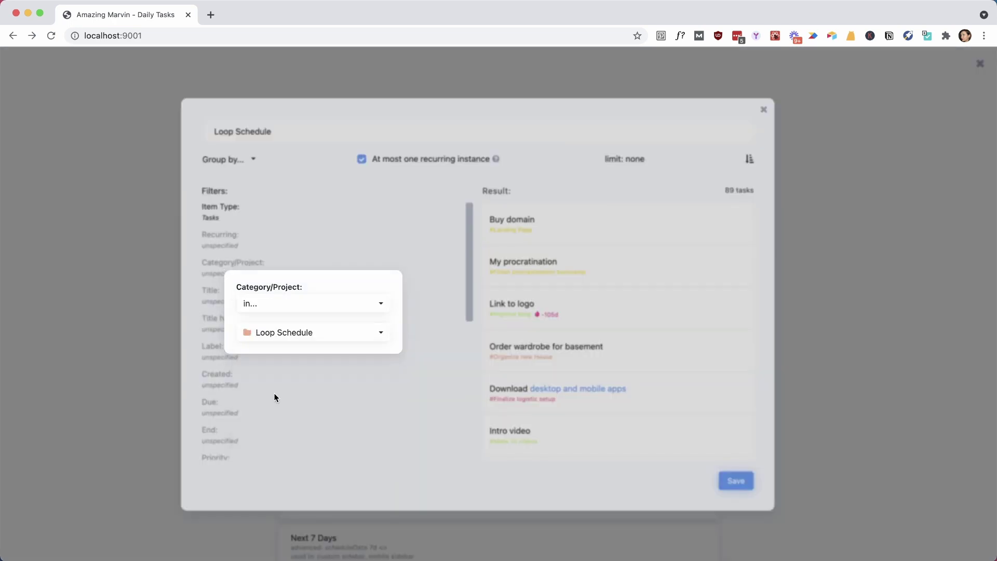
left_click(354, 239)
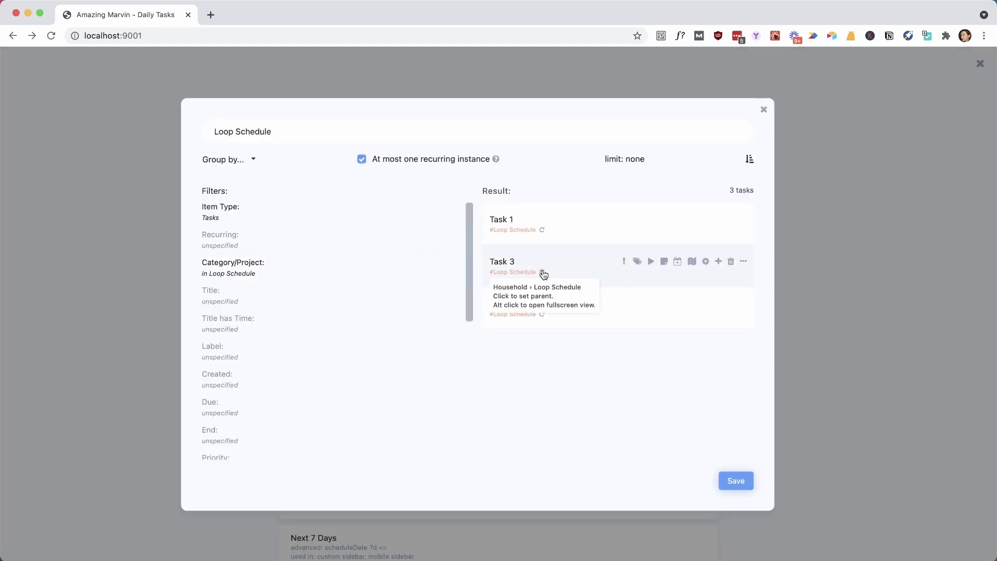
mouse_move(540, 242)
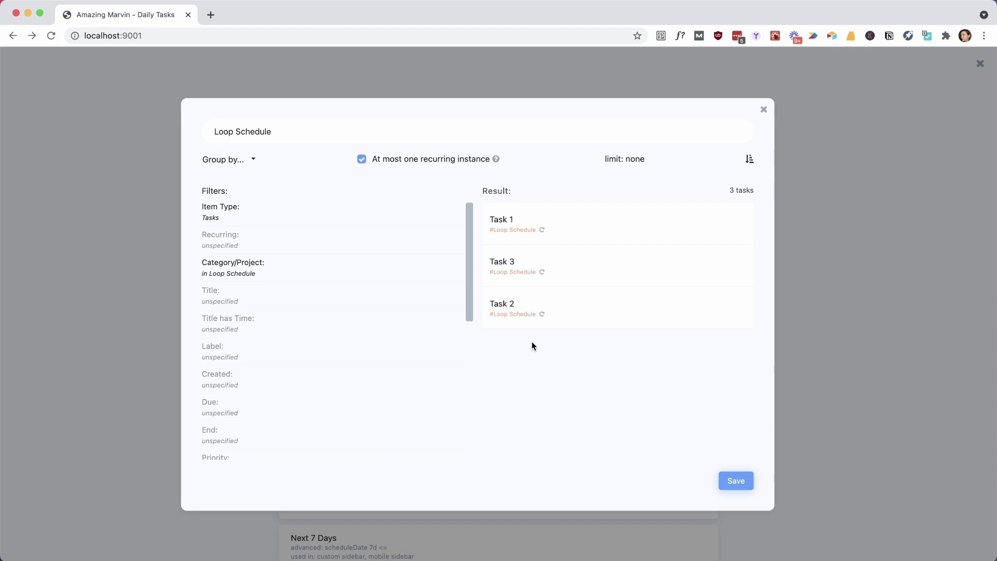
Step: Sort the Loop Schedule smart list By created, Oldest first, and save it
left_click(748, 159)
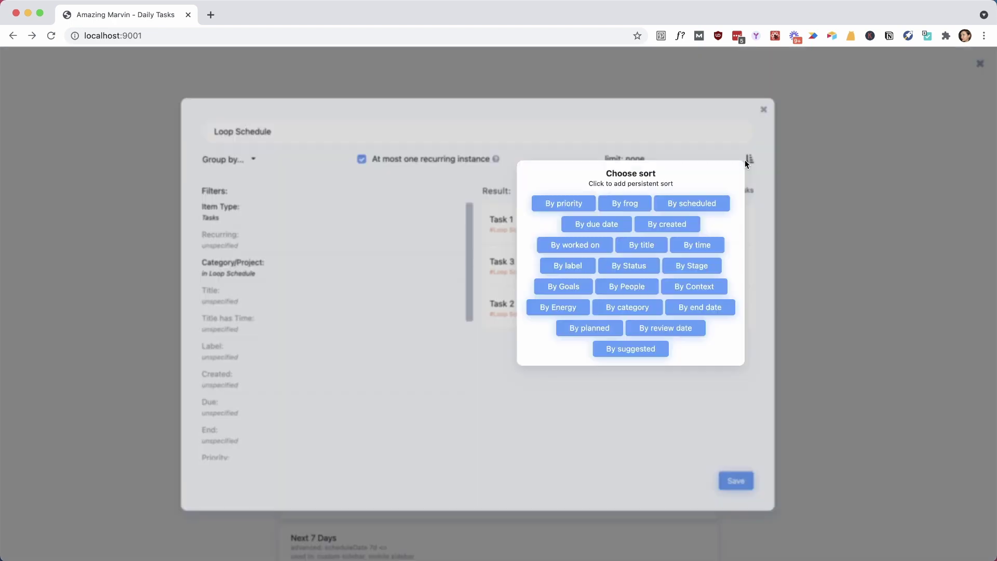
left_click(679, 232)
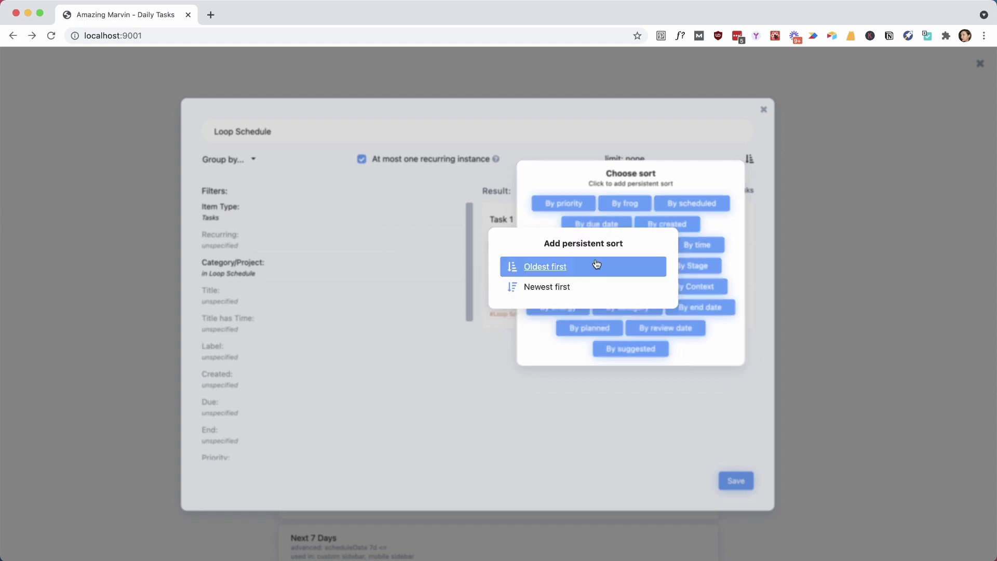
left_click(553, 267)
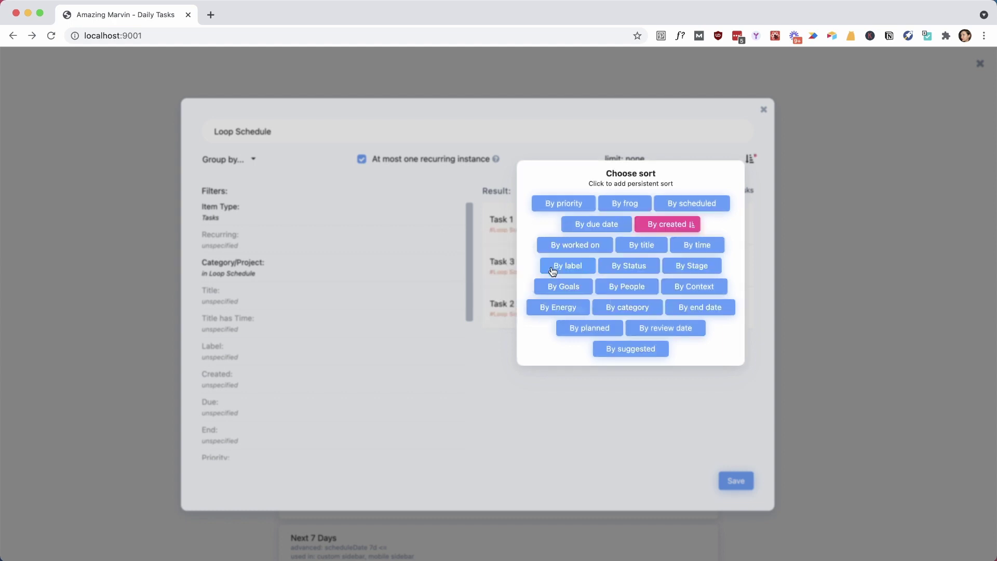
left_click(512, 426)
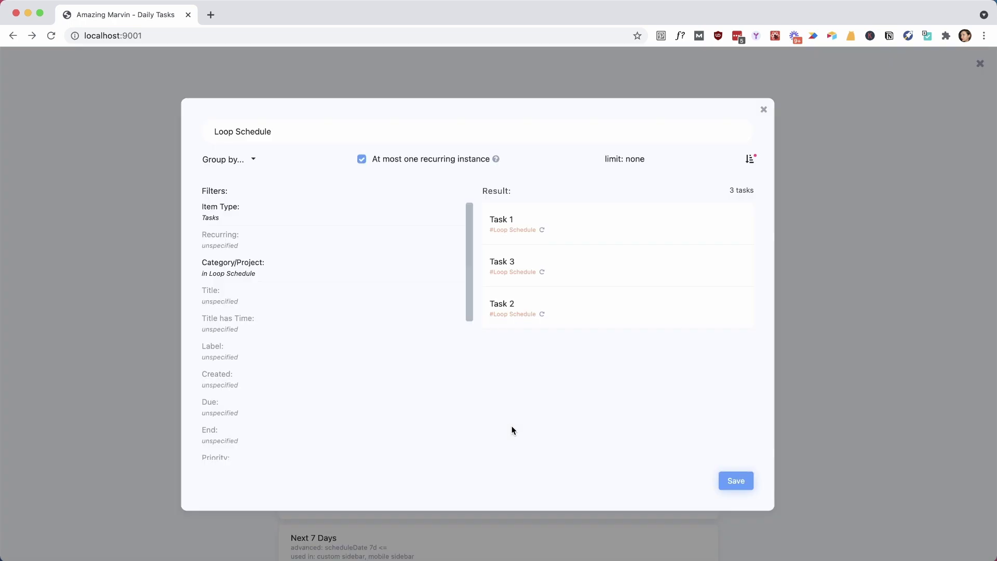
left_click(741, 481)
scroll(868, 196, "down", 5)
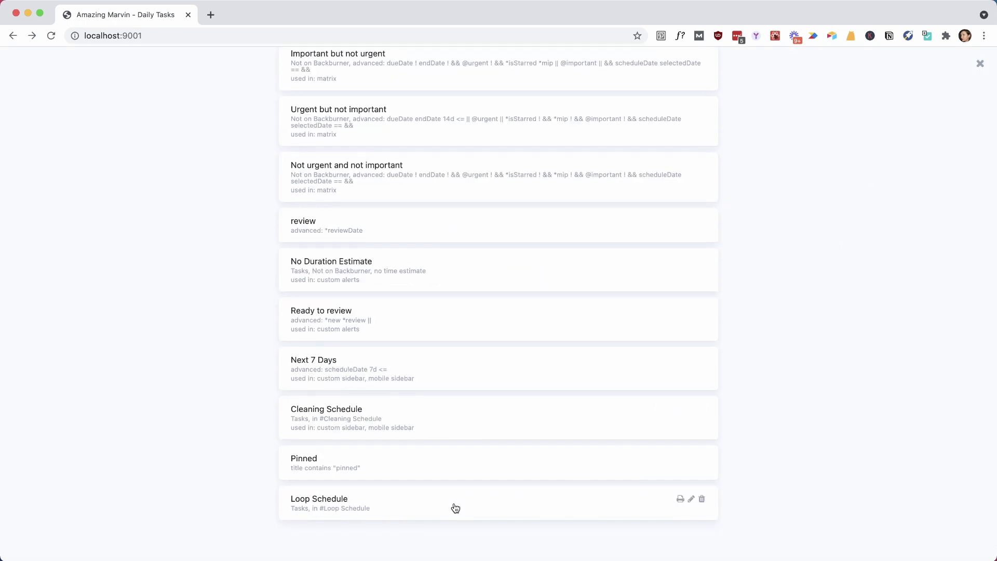
Step: Return to Daily Tasks and check in grouped Strategies that Sidebar is ON under Navigation & Lists
left_click(979, 64)
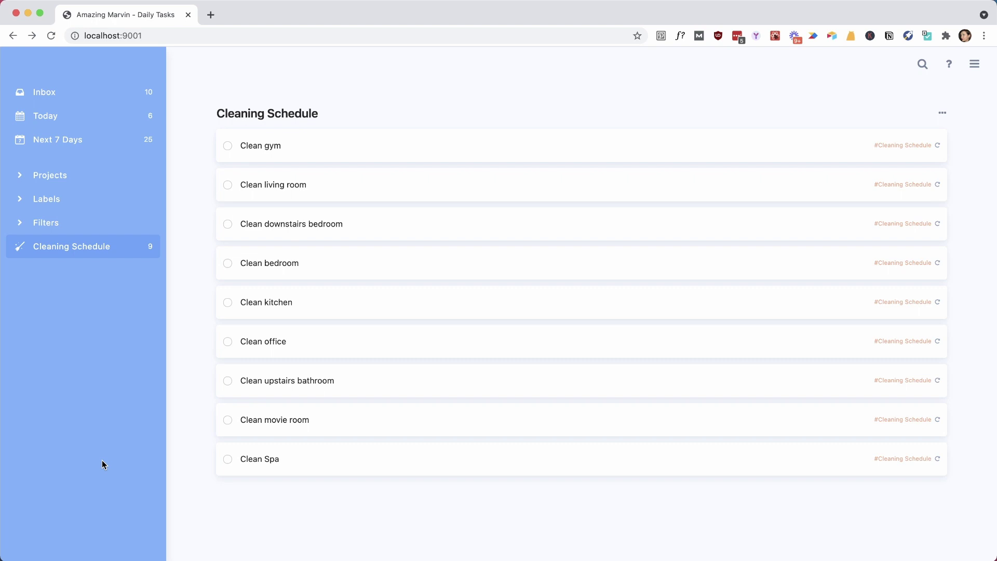
key("alt+s")
left_click(157, 149)
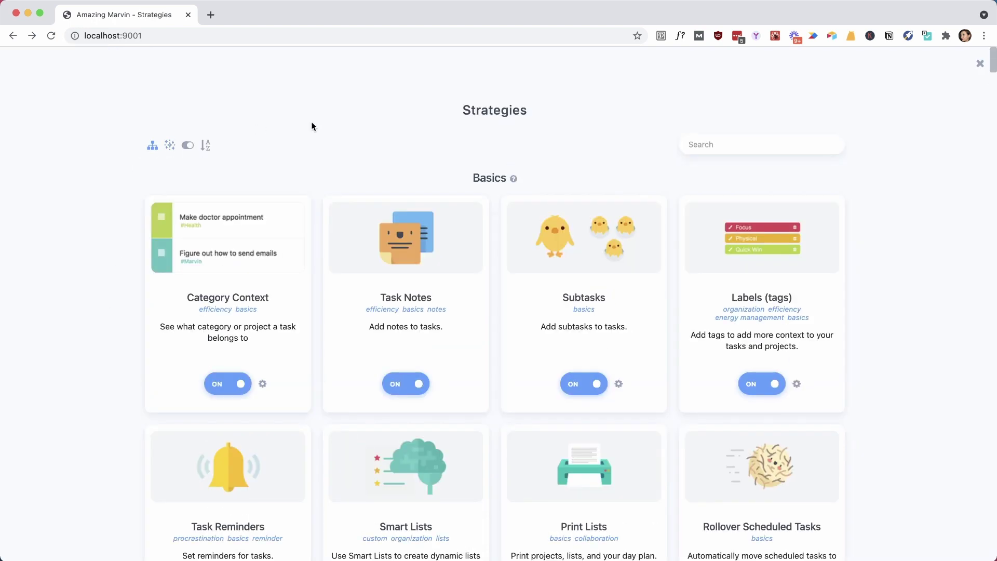
scroll(310, 125, "down", 15)
scroll(310, 137, "down", 10)
scroll(308, 141, "down", 3)
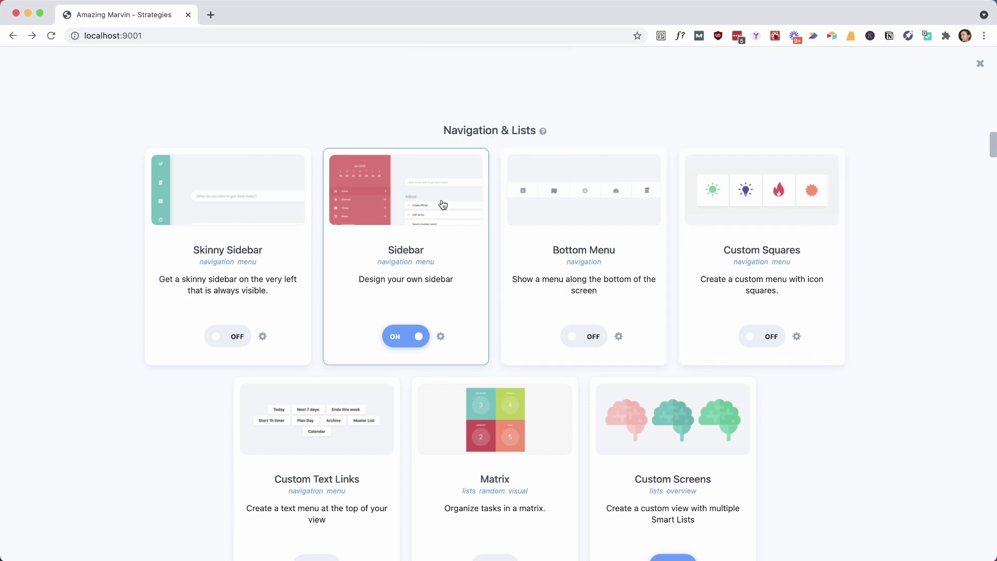
left_click(981, 63)
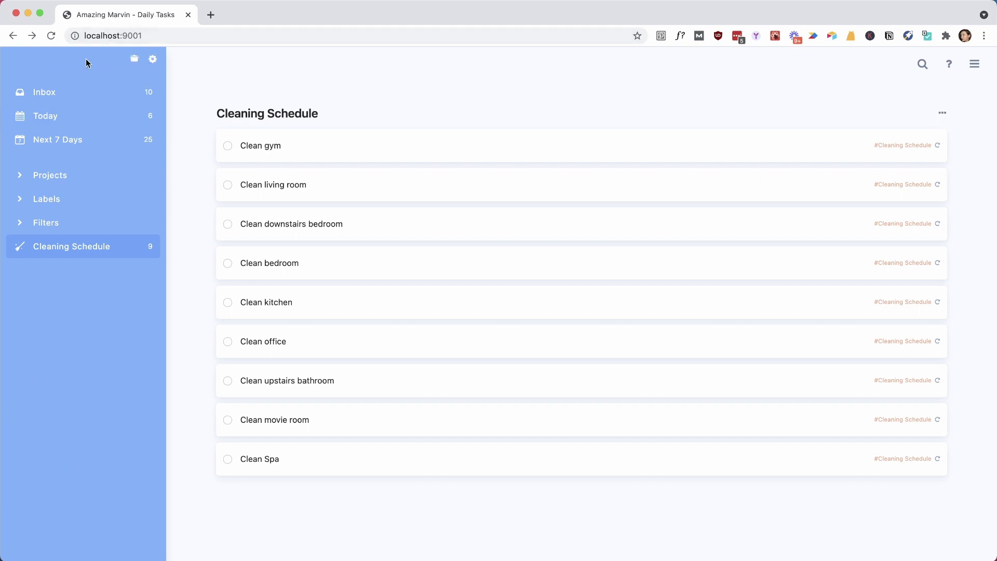
Step: Add a sidebar item of type Smart List pointing to Loop Schedule and save the sidebar settings
left_click(153, 60)
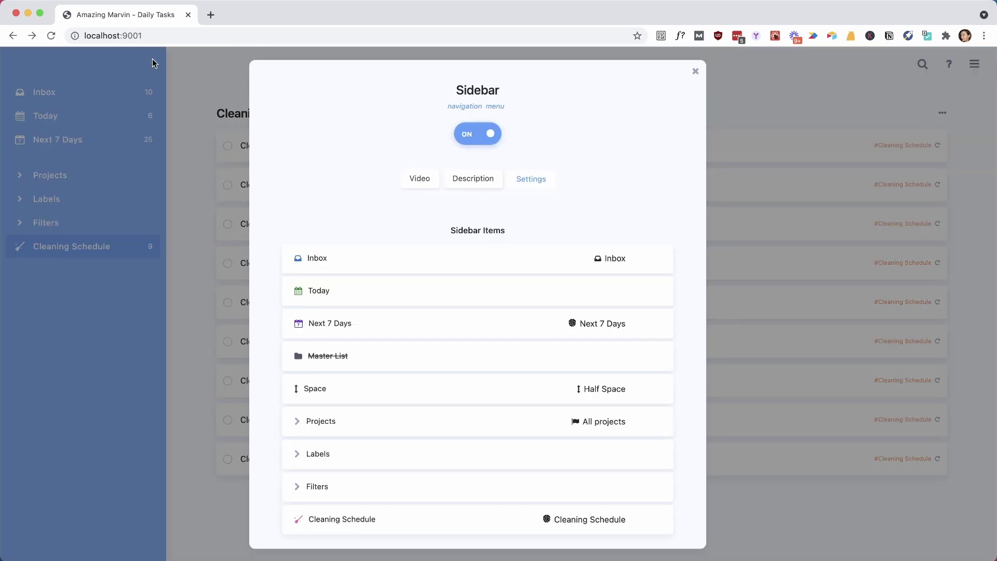
mouse_move(388, 347)
scroll(390, 346, "down", 5)
left_click(476, 330)
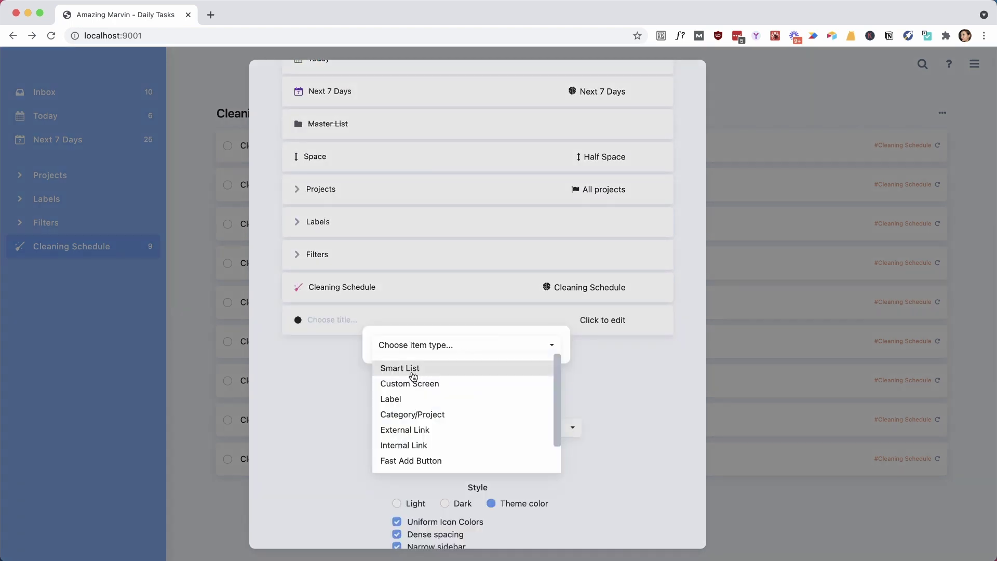
left_click(311, 400)
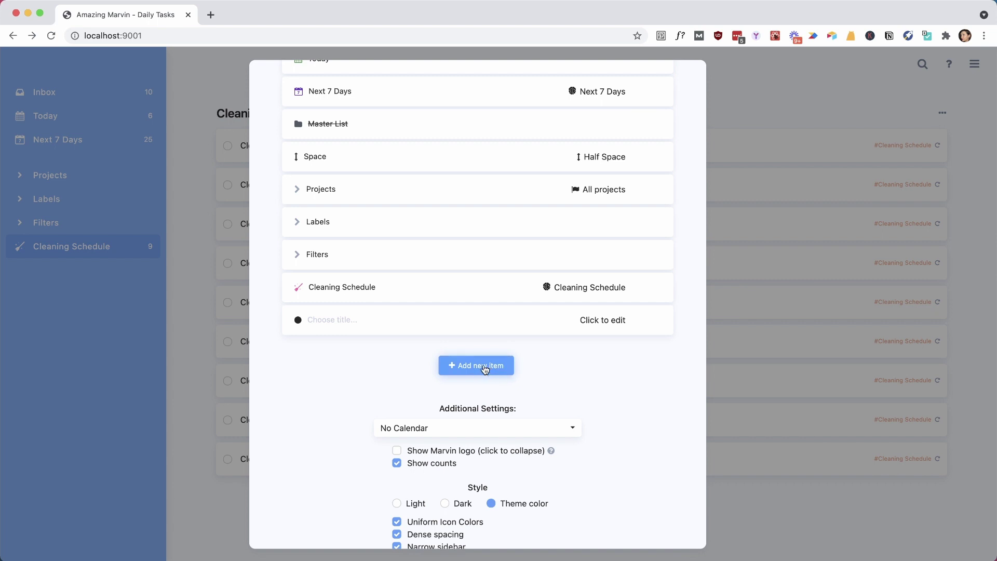
left_click(595, 325)
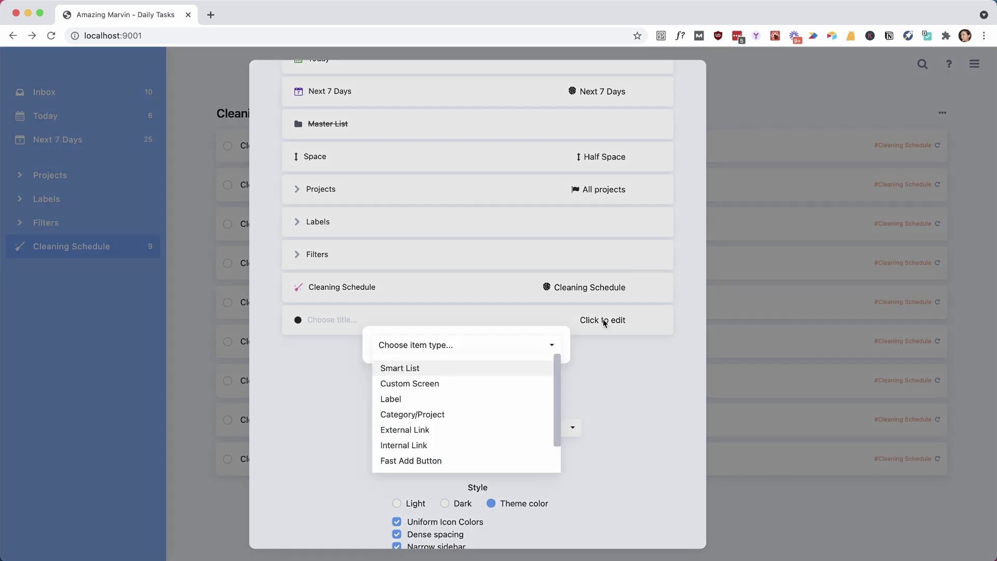
left_click(405, 369)
scroll(435, 421, "down", 3)
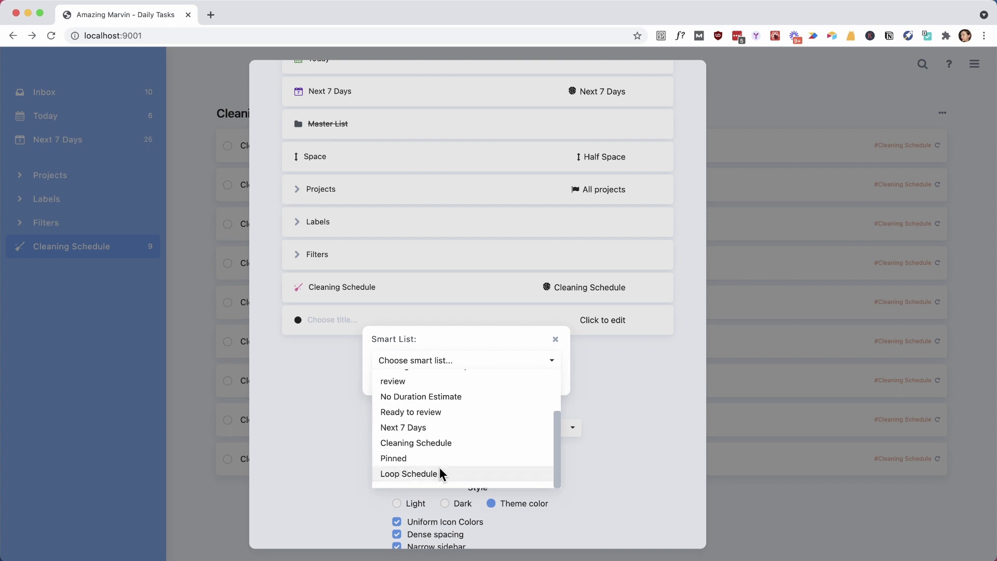
left_click(408, 474)
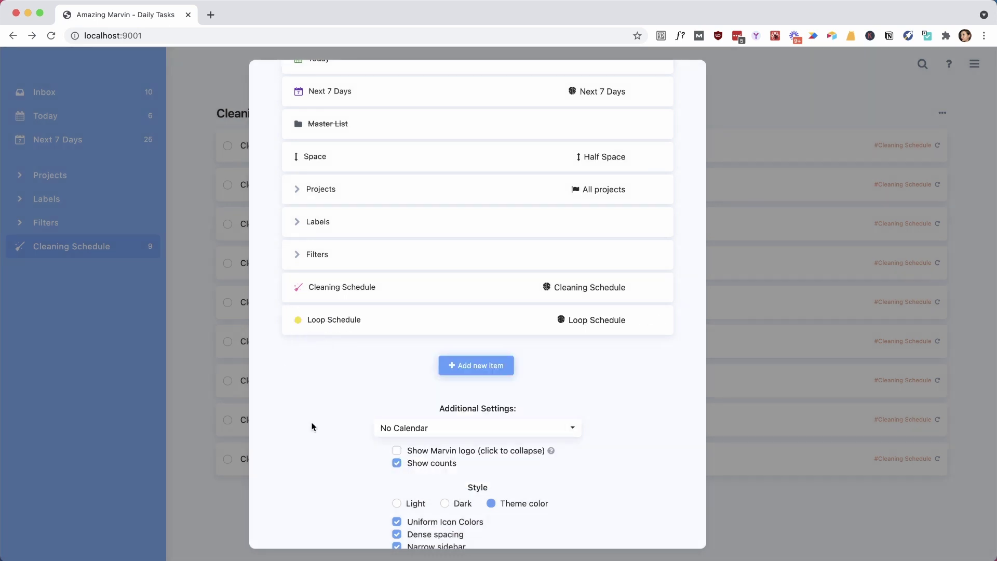
scroll(601, 393, "down", 2)
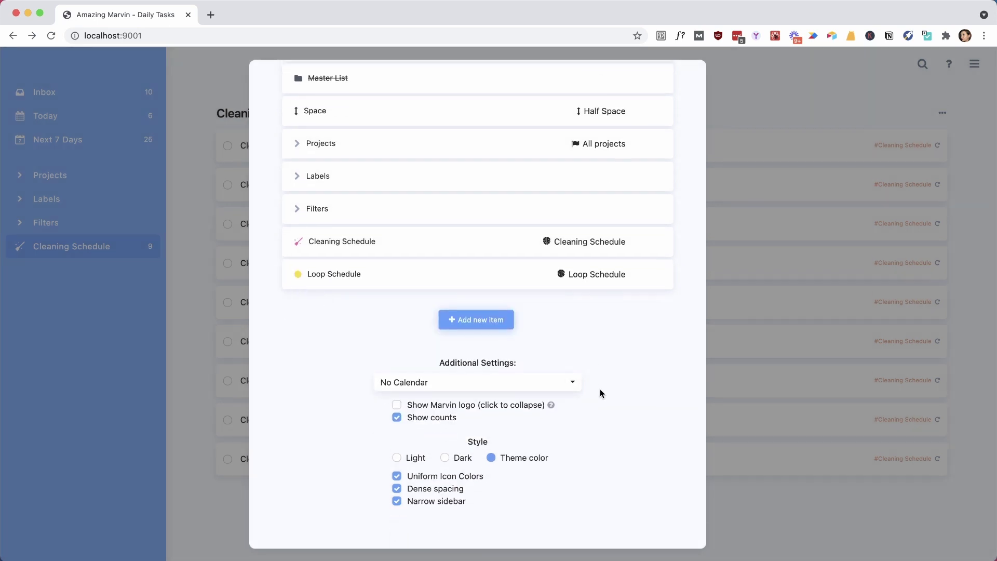
left_click(770, 509)
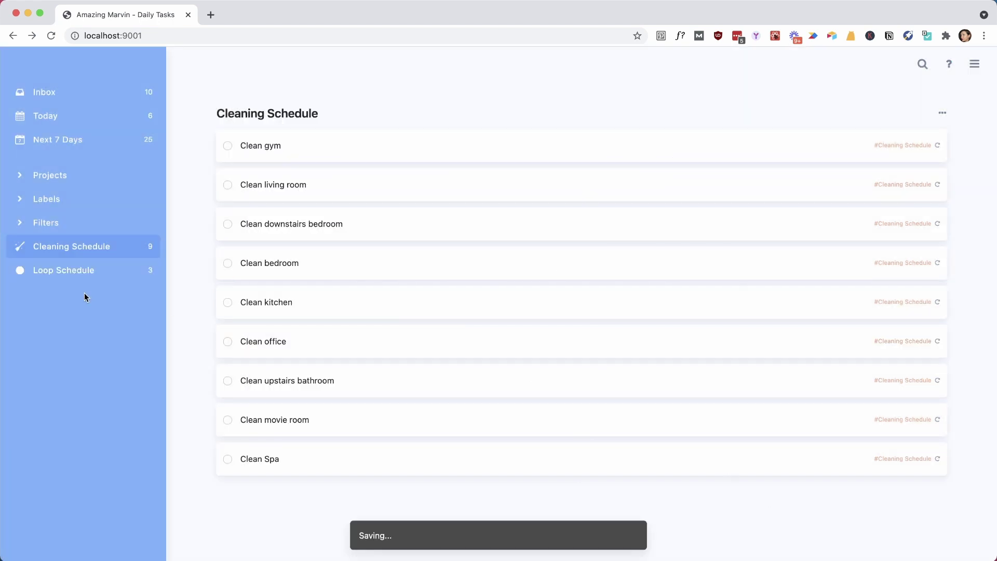
Step: Open Loop Schedule from the sidebar and complete the recurring Task 1
left_click(45, 275)
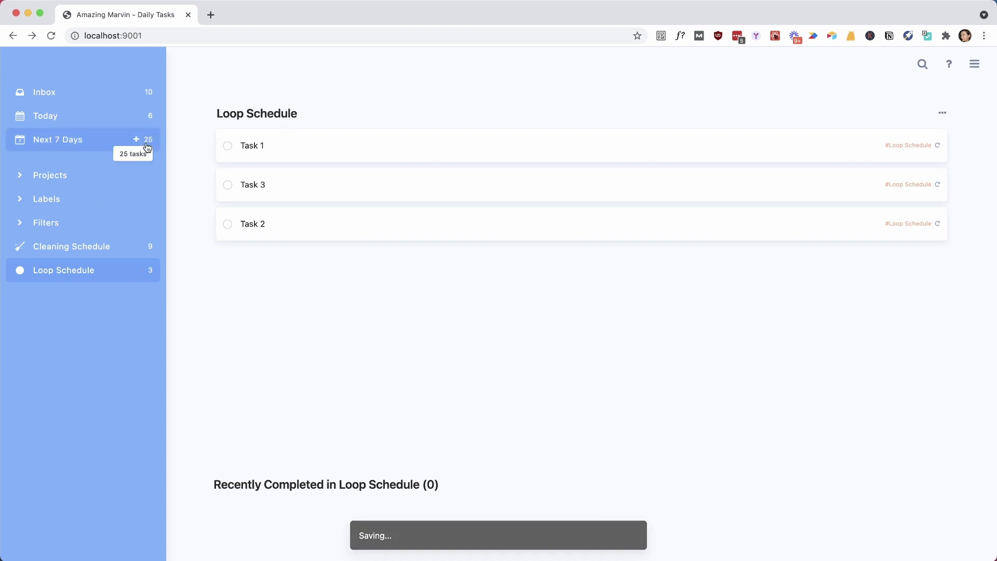
left_click(228, 146)
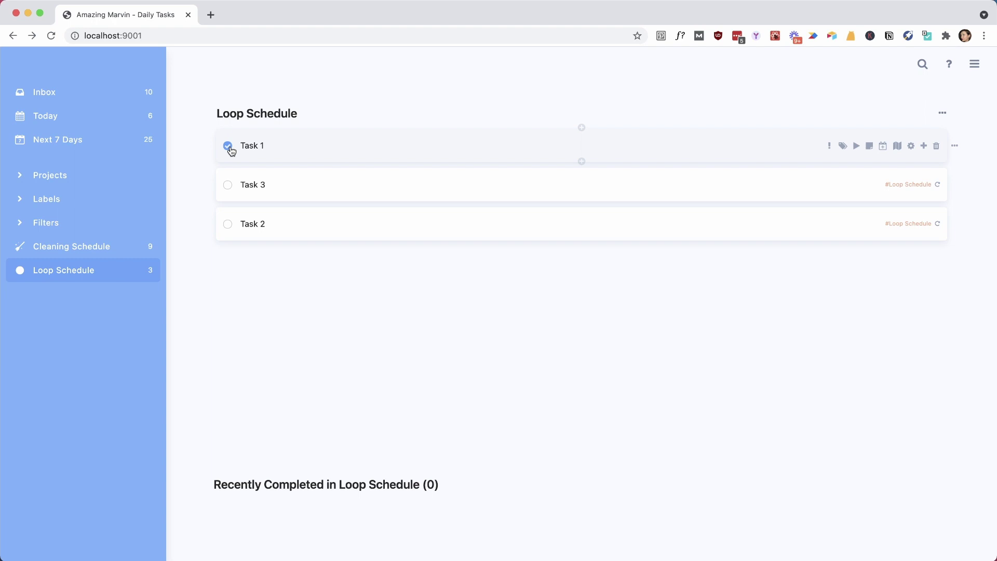
left_click(228, 146)
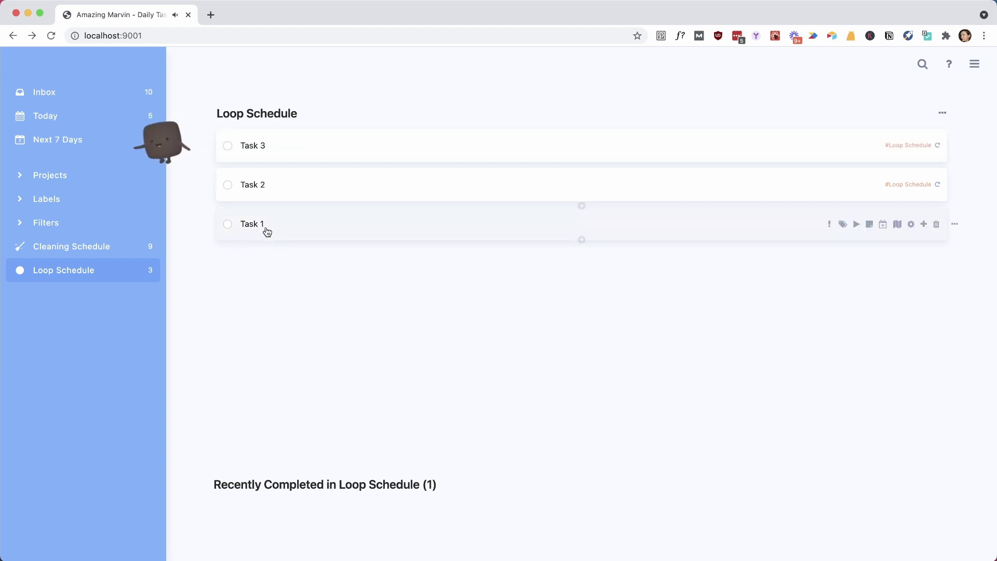
Step: Collapse Recently Completed and go to Today, which lists Task 3 and Task 2
left_click(943, 113)
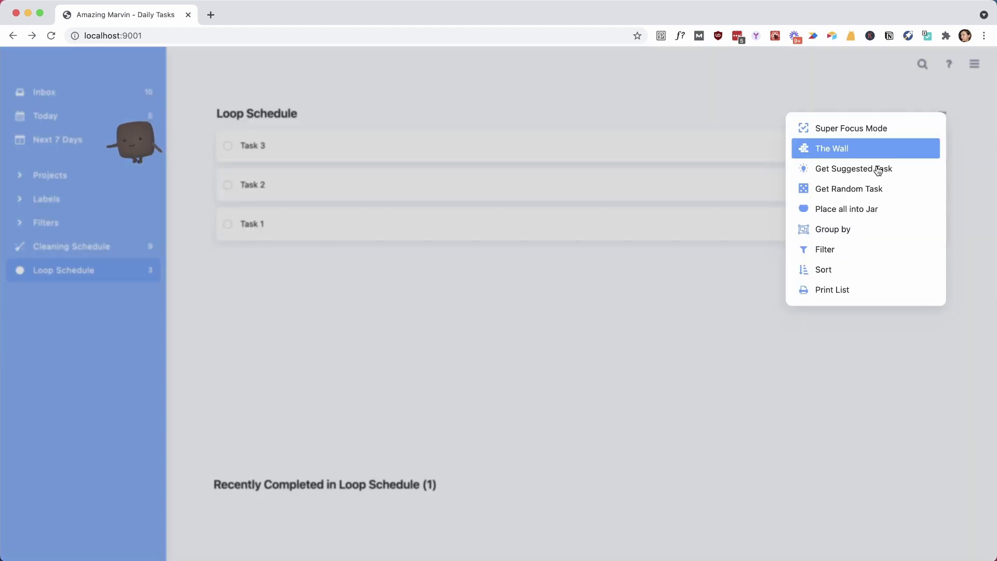
left_click(630, 307)
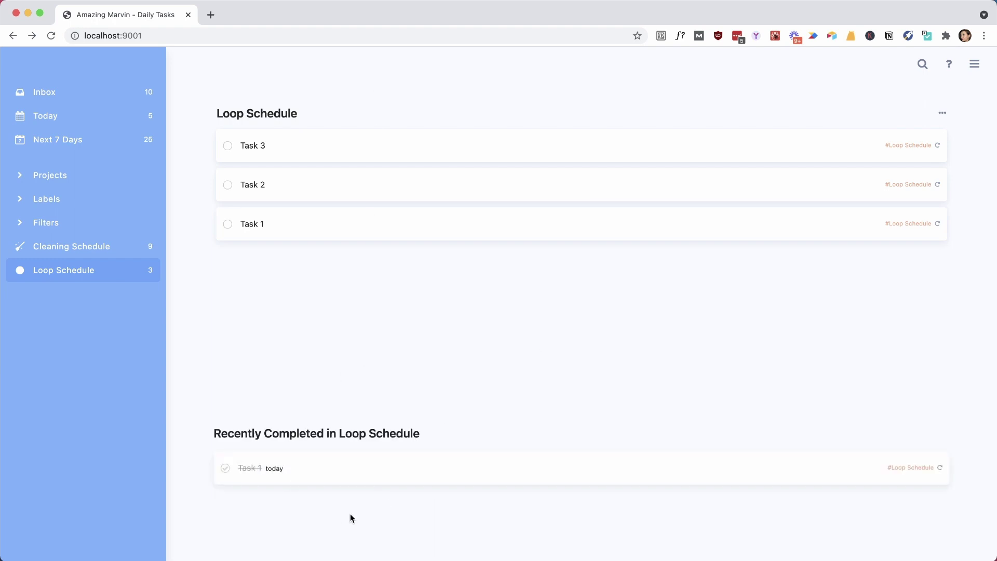
left_click(306, 434)
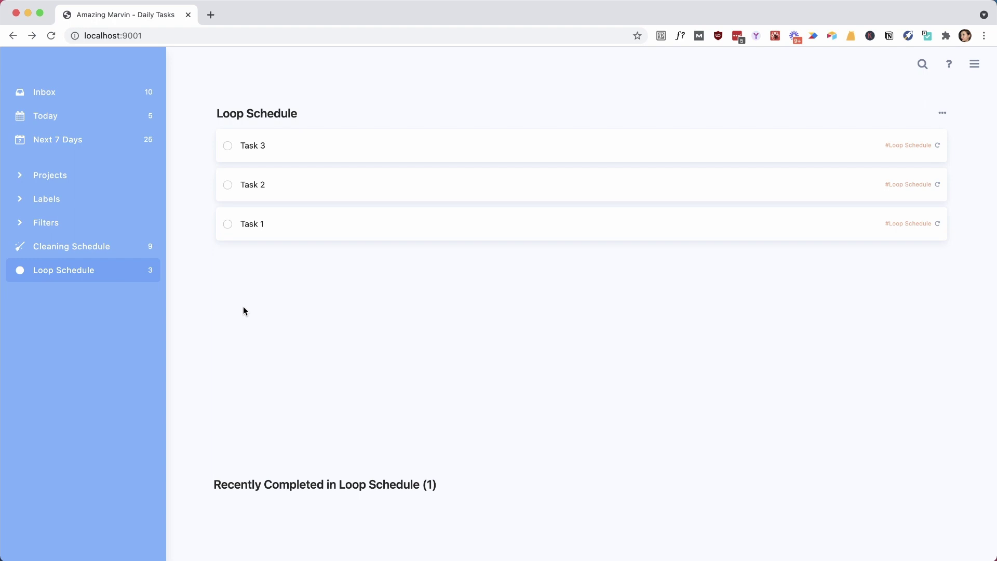
left_click(93, 115)
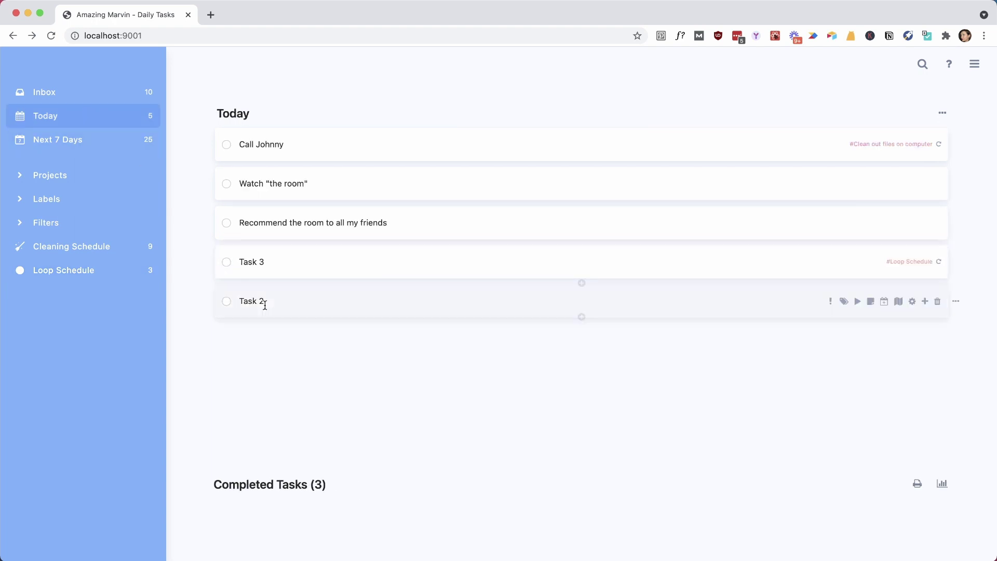
Step: Open Settings from the main menu and search 'pers' to find the Persistent day filter
mouse_move(255, 337)
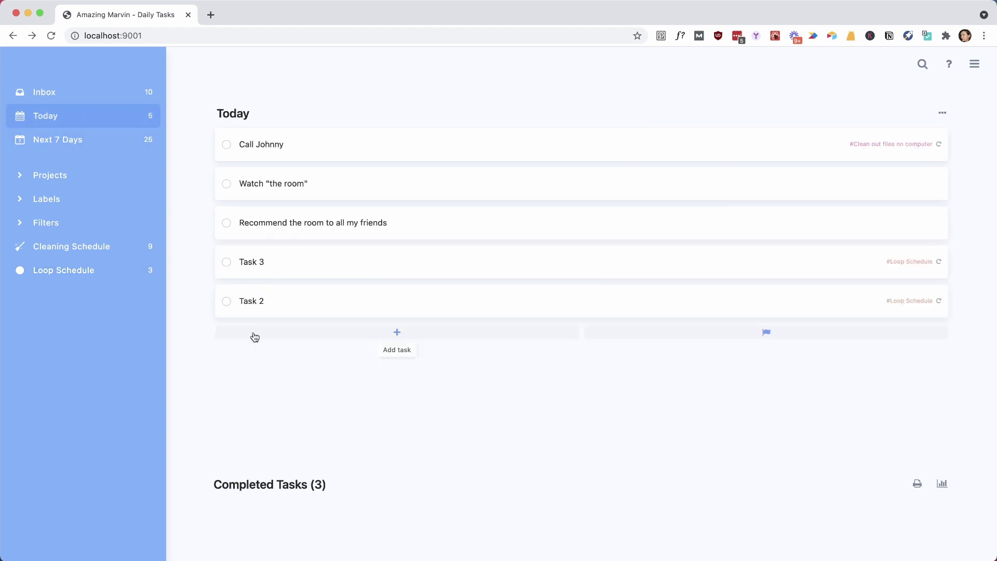
left_click(963, 68)
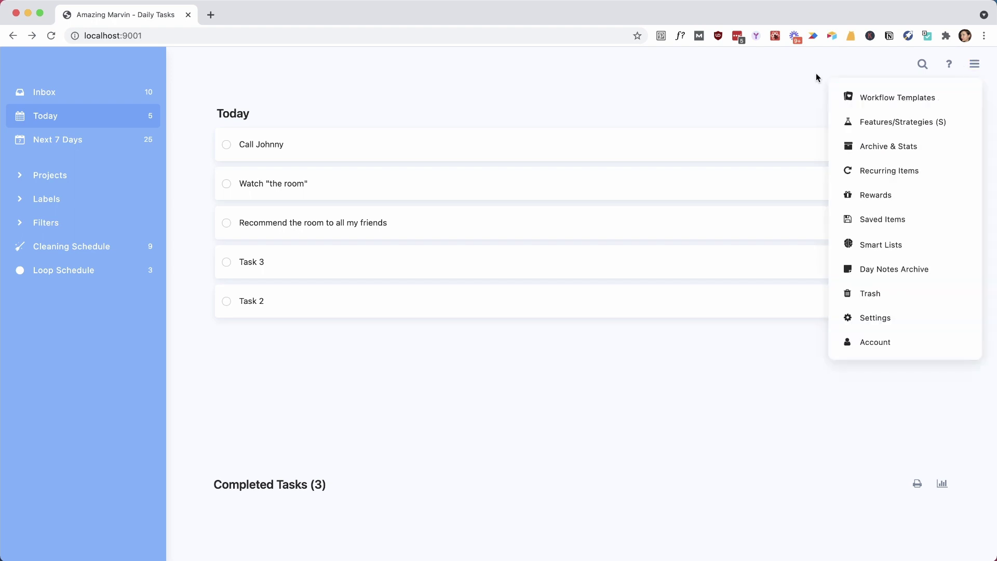
left_click(833, 76)
left_click(975, 66)
left_click(890, 318)
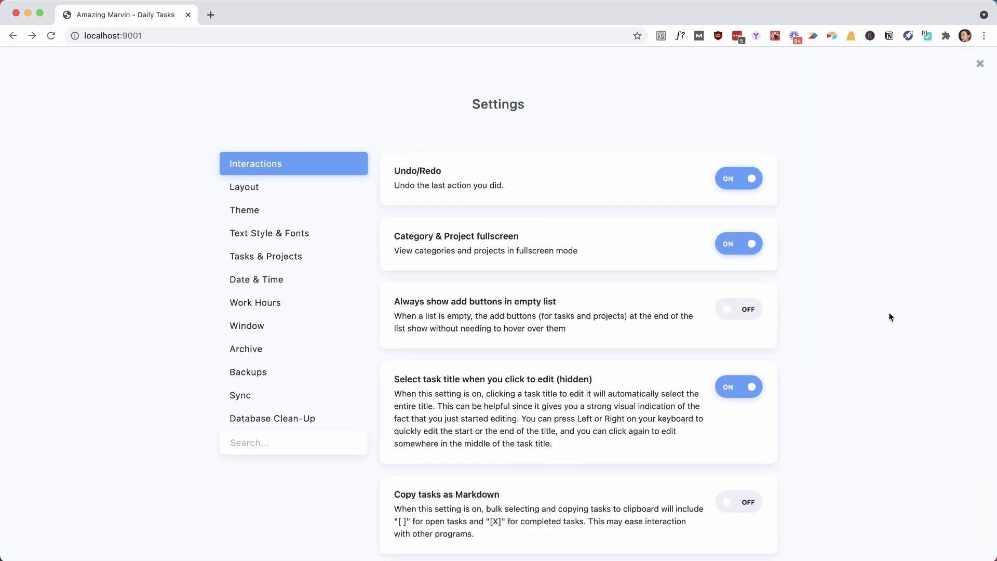
left_click(283, 443)
type("pers")
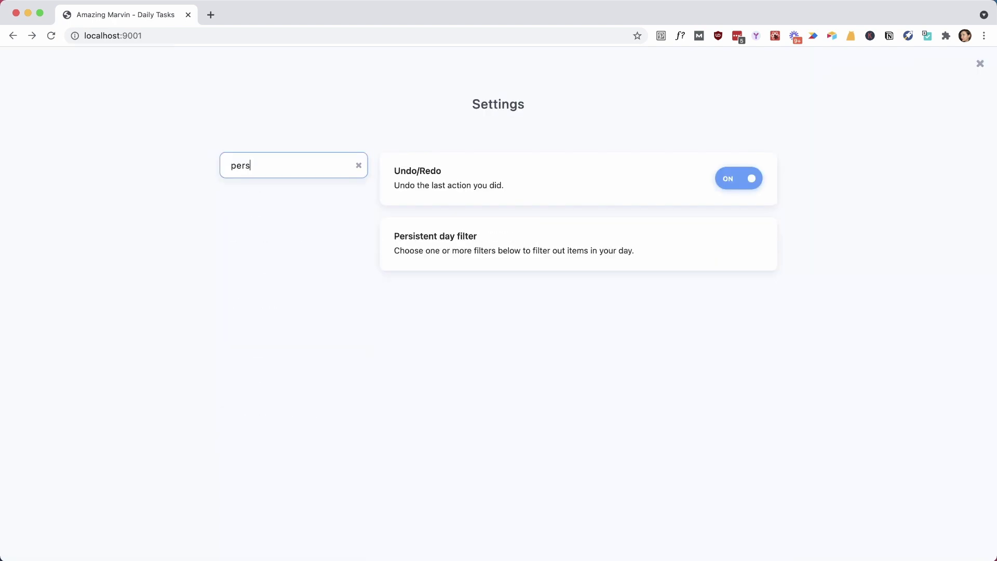
Step: Add Household's Loop Schedule project as a persistent day filter hiding it from Today, then close Settings
left_click(487, 248)
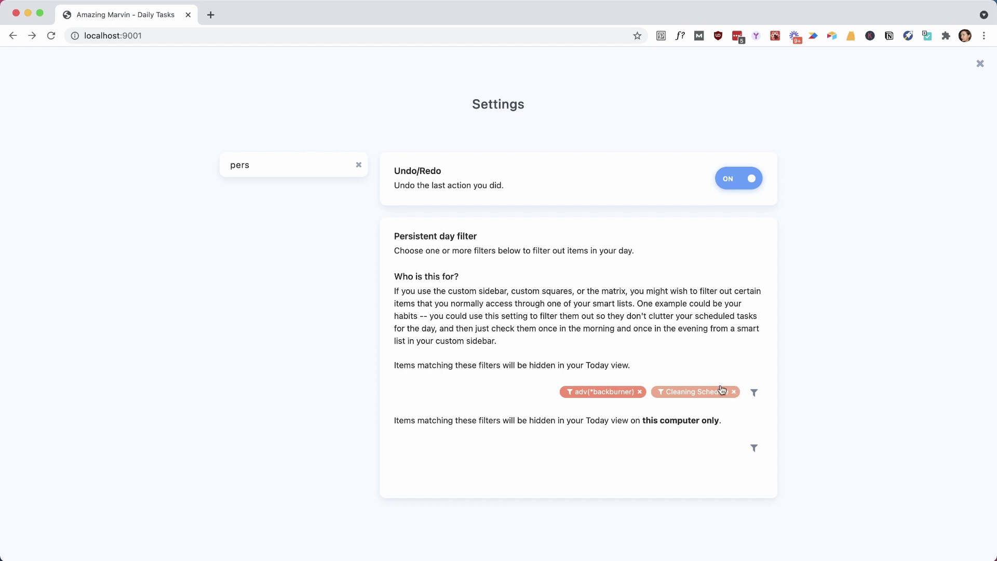
left_click(756, 395)
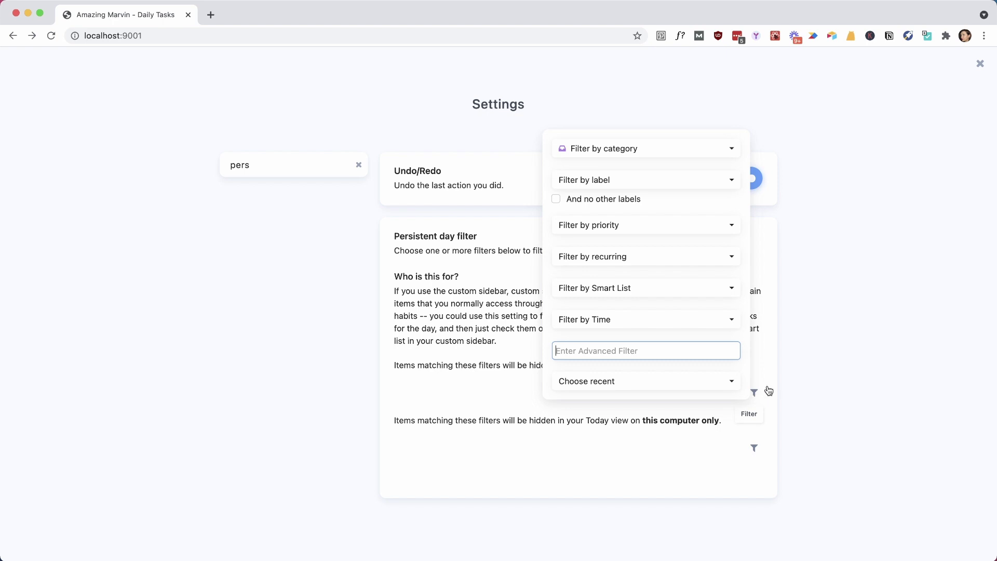
left_click(611, 158)
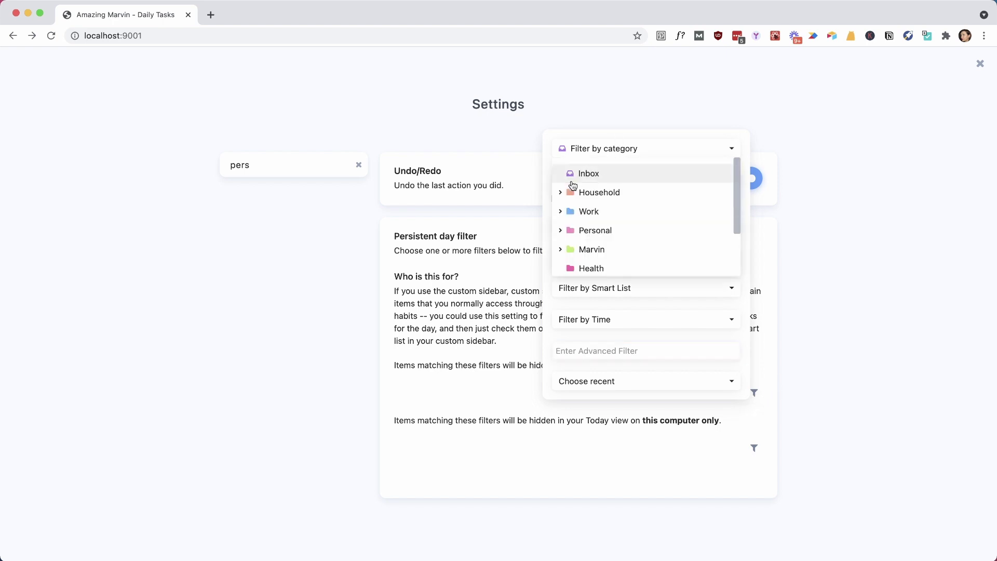
left_click(561, 193)
scroll(610, 220, "down", 2)
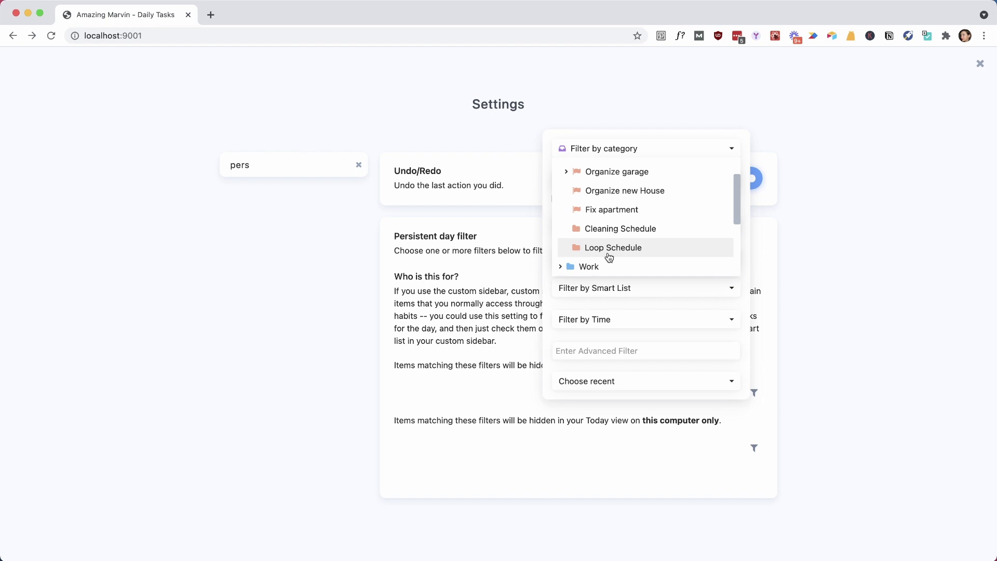
left_click(601, 254)
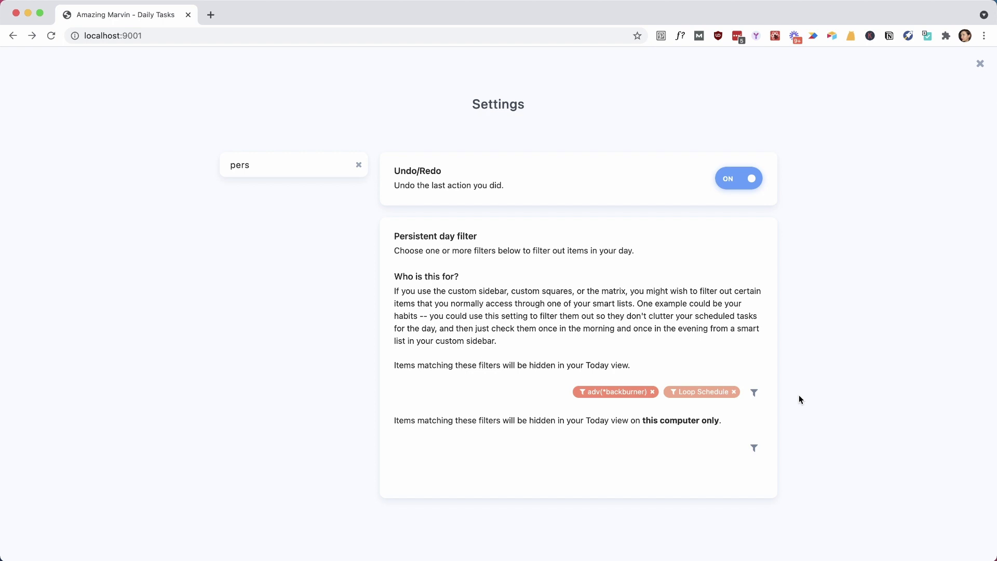
left_click(980, 64)
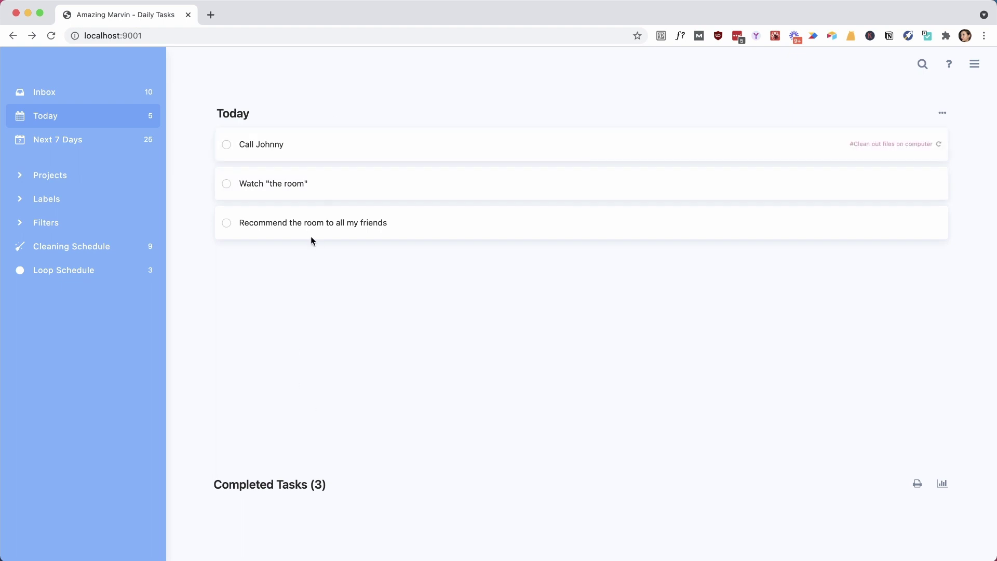
left_click(83, 272)
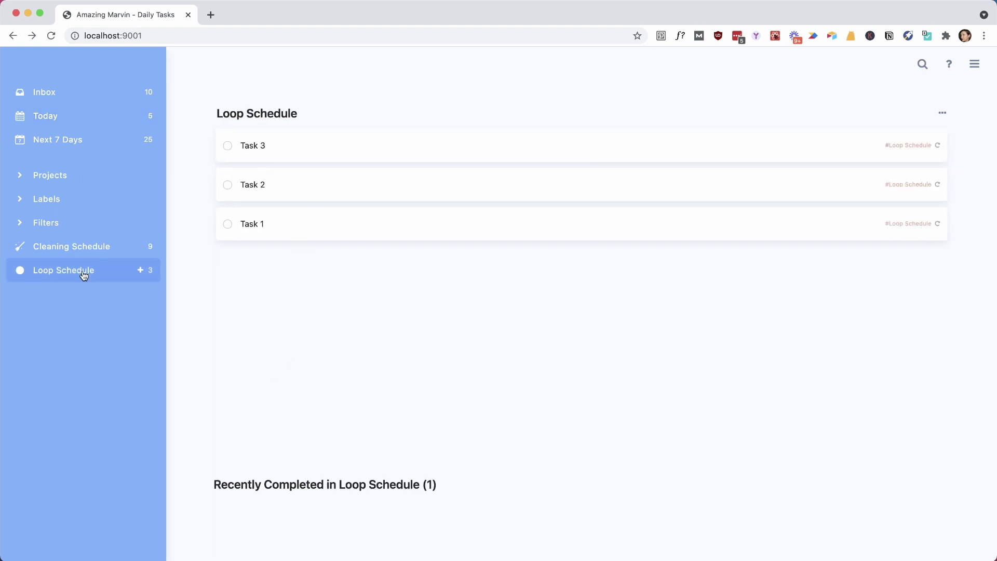
left_click(80, 118)
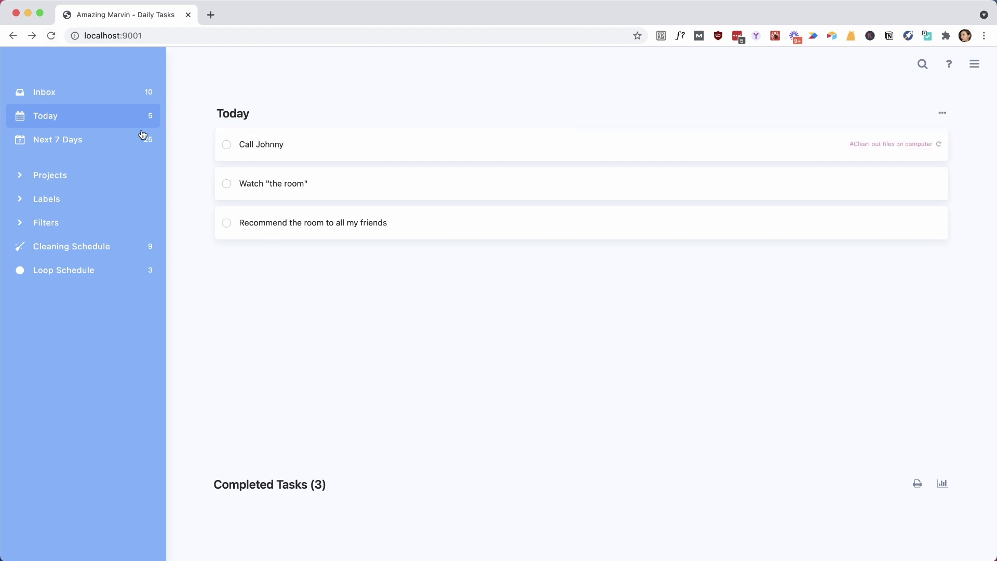
mouse_move(366, 251)
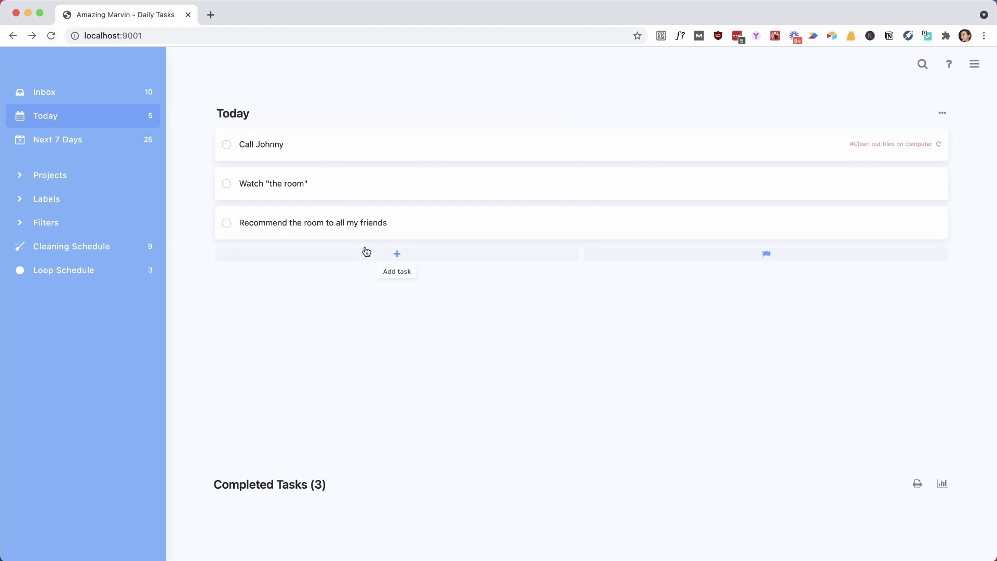